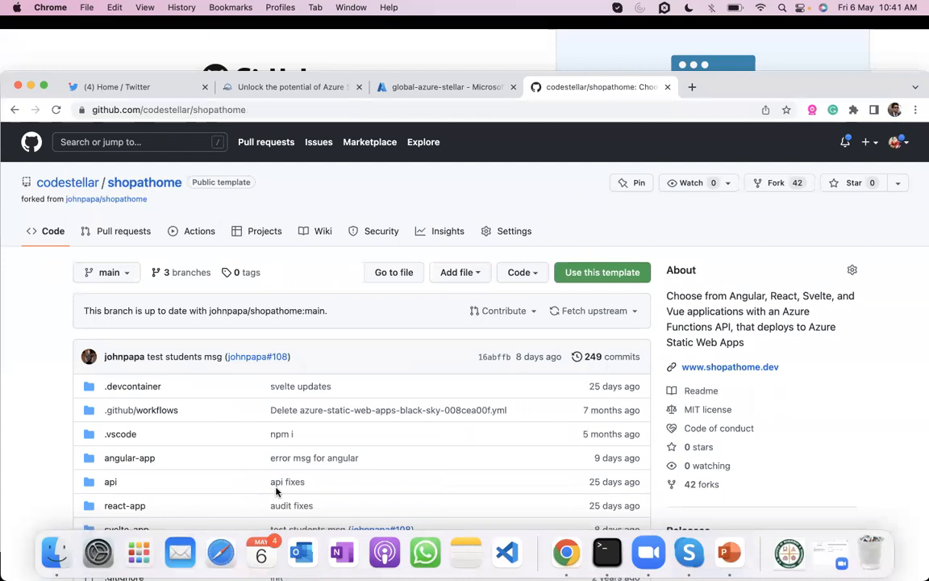
- Look through the contents of the shopathome repository's api folder and return to the repository root
{"action": "double_click", "coordinate": [746, 86]}
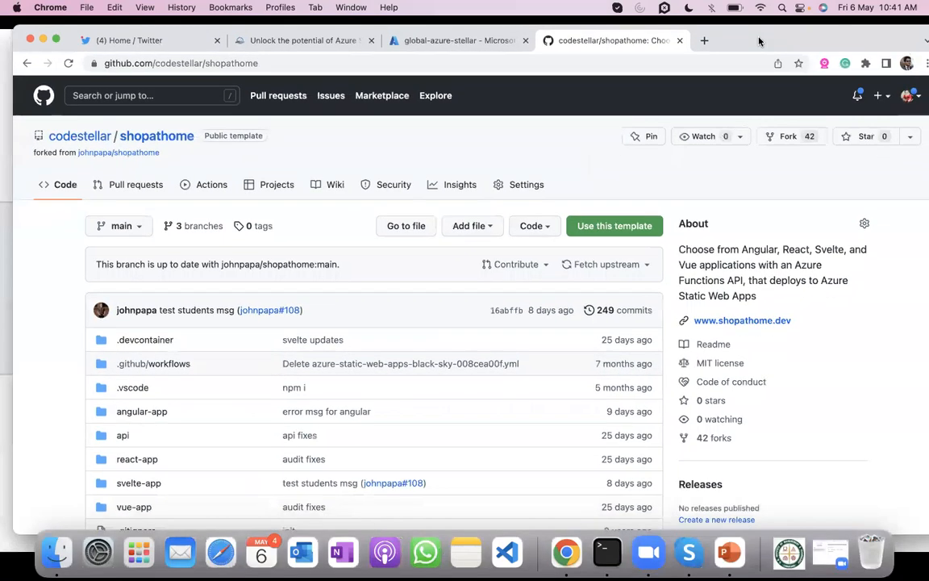
{"action": "scroll", "coordinate": [153, 410], "scroll_direction": "down", "scroll_amount": 2}
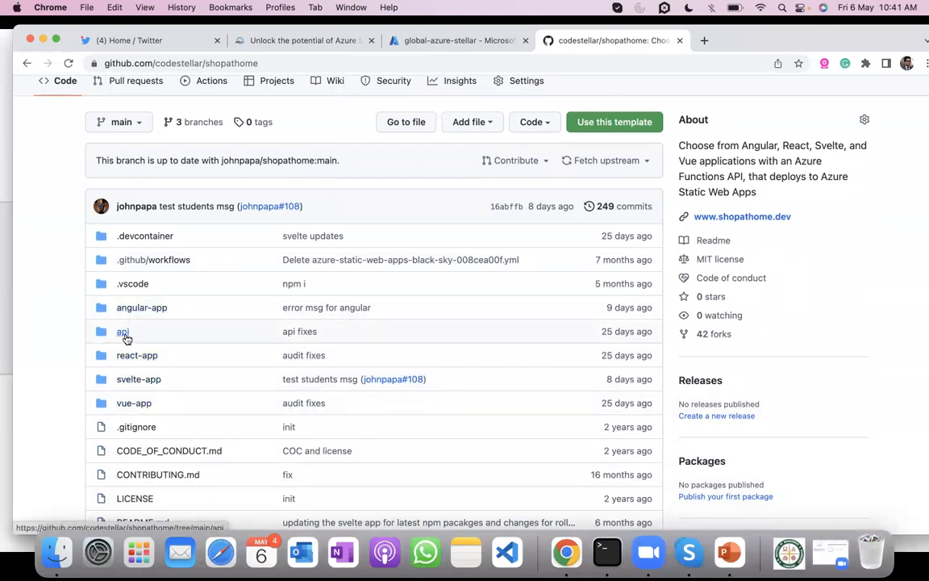
{"action": "left_click", "coordinate": [125, 337]}
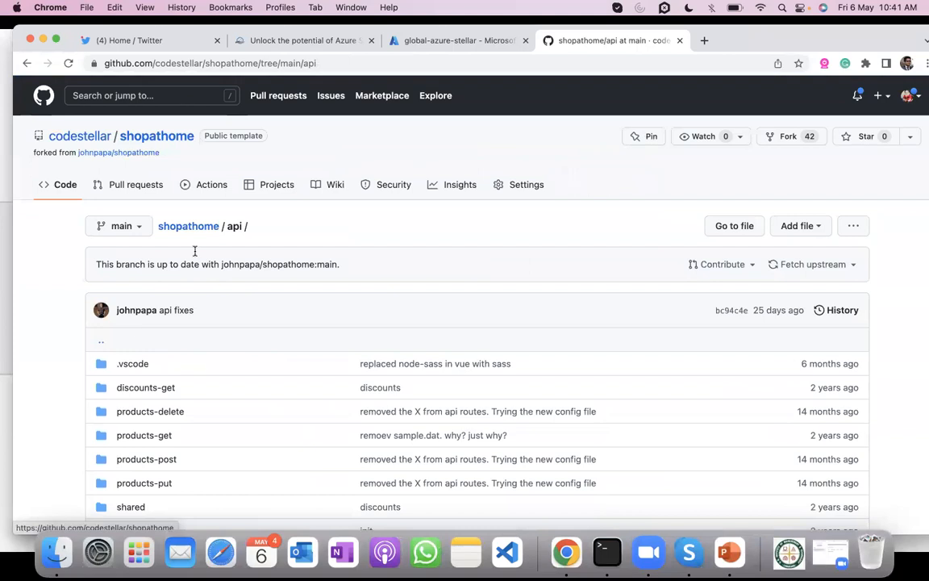
{"action": "scroll", "coordinate": [179, 497], "scroll_direction": "down", "scroll_amount": 4}
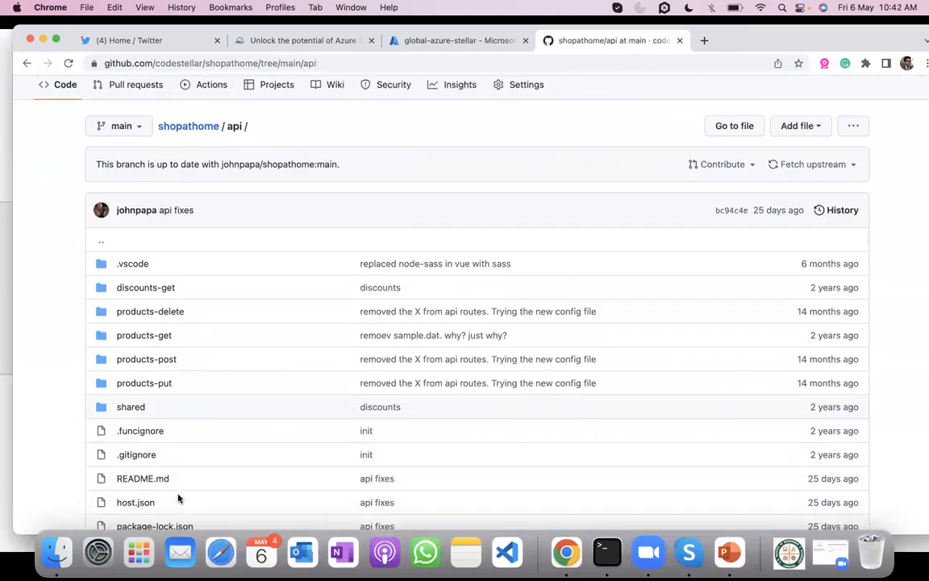
{"action": "scroll", "coordinate": [179, 483], "scroll_direction": "up", "scroll_amount": 4}
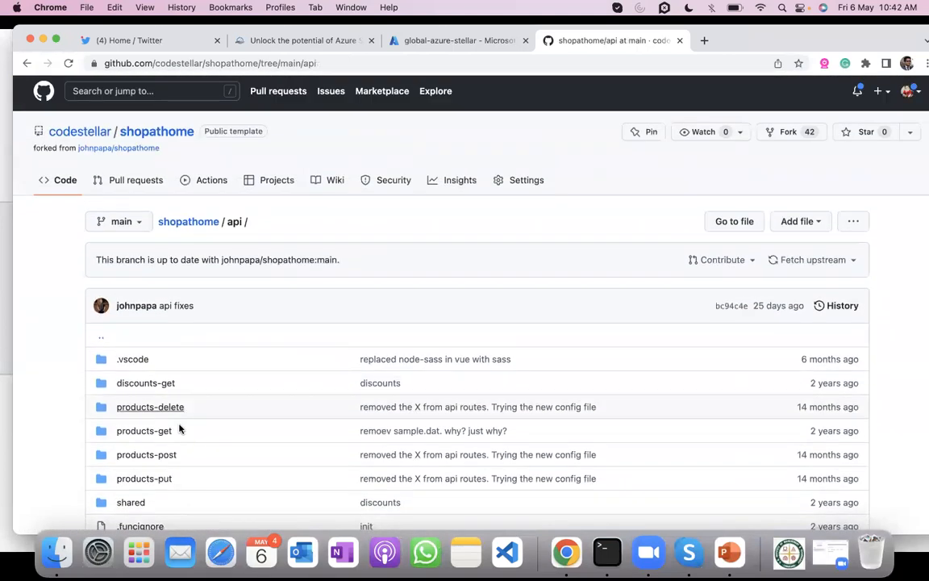
{"action": "left_click", "coordinate": [193, 221]}
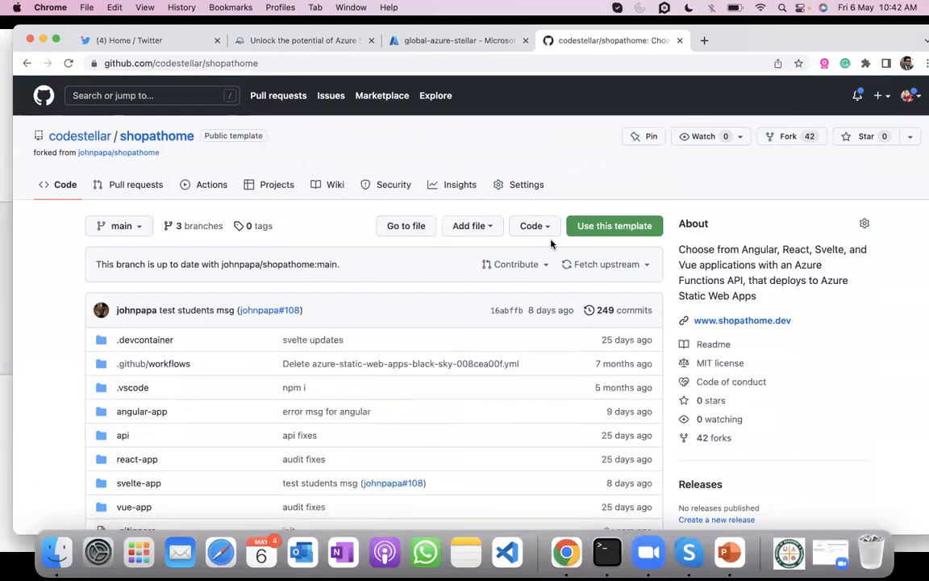
- Copy the shopathome repository's SSH clone address and switch to Terminal
{"action": "left_click", "coordinate": [542, 229]}
{"action": "left_click", "coordinate": [534, 316]}
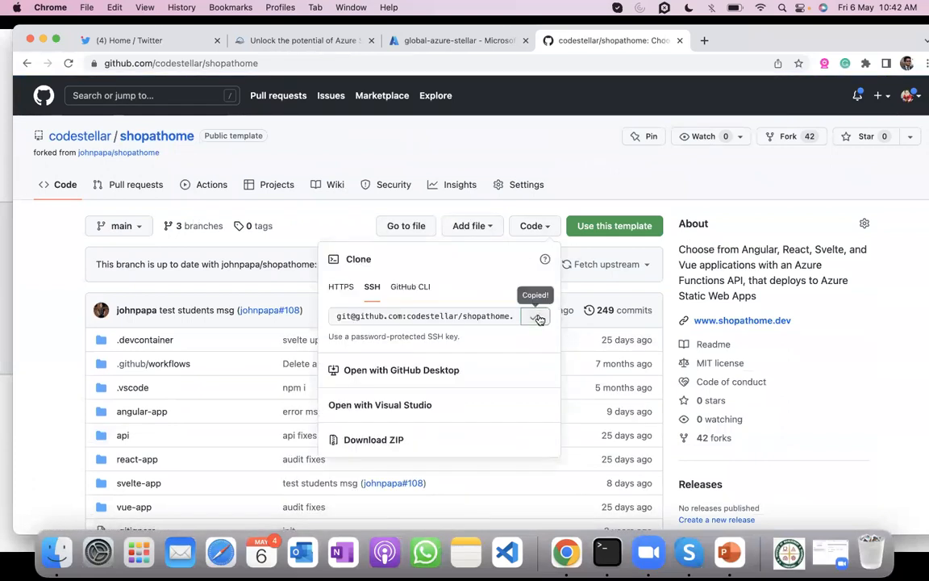
{"action": "left_click", "coordinate": [606, 552]}
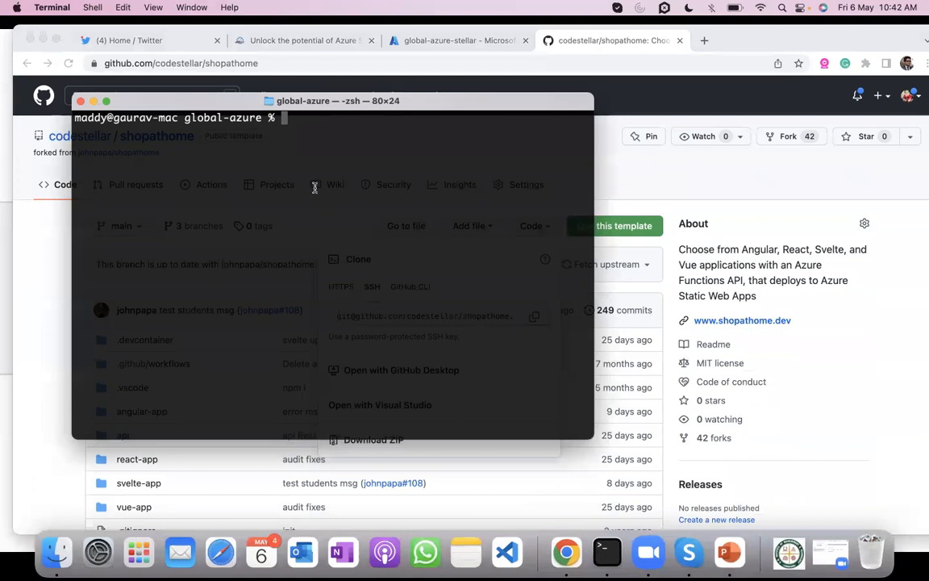
{"action": "type", "text": "ls"}
{"action": "key", "text": "Return"}
{"action": "type", "text": "git lone"}
{"action": "key", "text": "BackSpace"}
{"action": "key", "text": "BackSpace"}
{"action": "key", "text": "BackSpace"}
{"action": "key", "text": "BackSpace"}
{"action": "key", "text": "BackSpace"}
{"action": "type", "text": "clone"}
{"action": "key", "text": "super+v"}
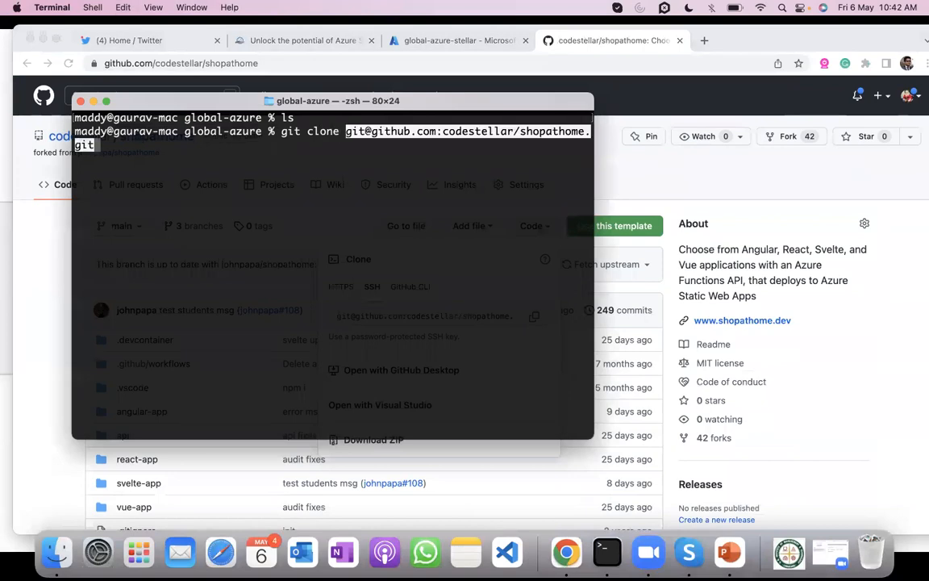
{"action": "key", "text": "Return"}
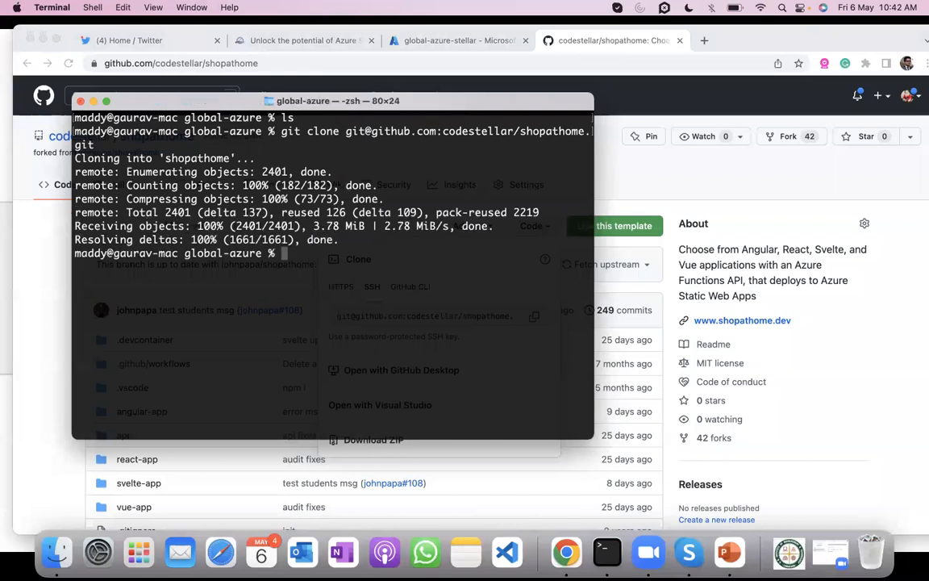
- Open the cloned shopathome folder in Visual Studio Code with code ., trust its authors, and make the window full screen
{"action": "type", "text": "cd shop"}
{"action": "key", "text": "Tab"}
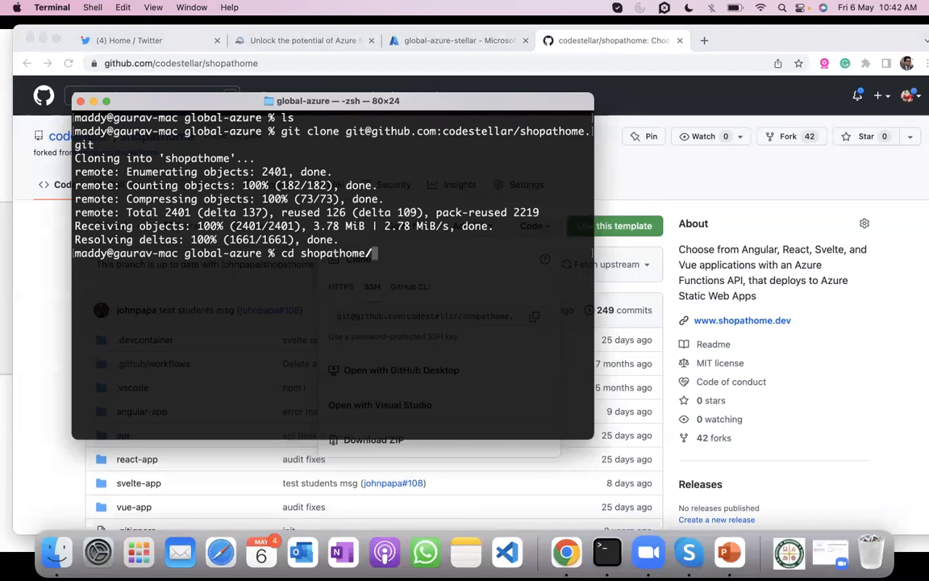
{"action": "key", "text": "Return"}
{"action": "type", "text": "code ."}
{"action": "key", "text": "Return"}
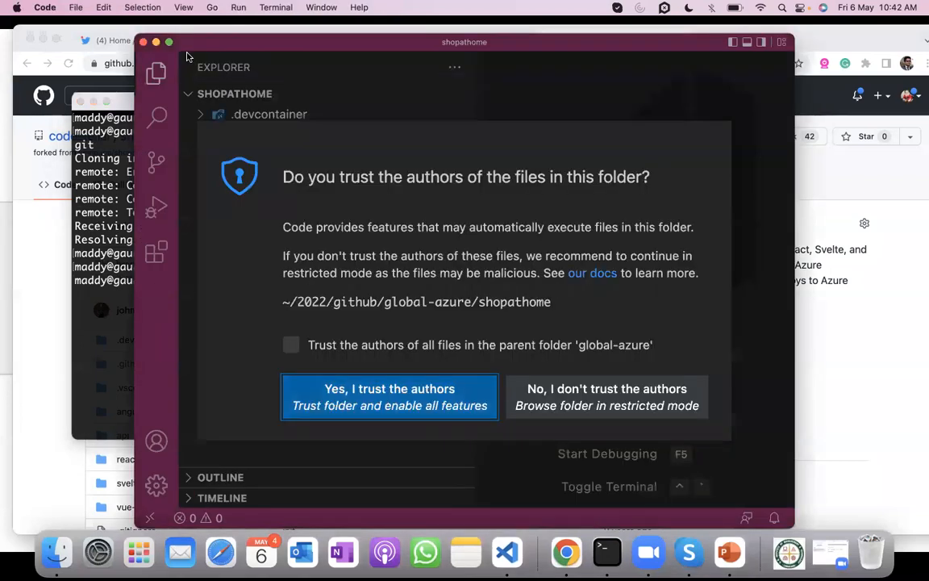
{"action": "left_click", "coordinate": [414, 388]}
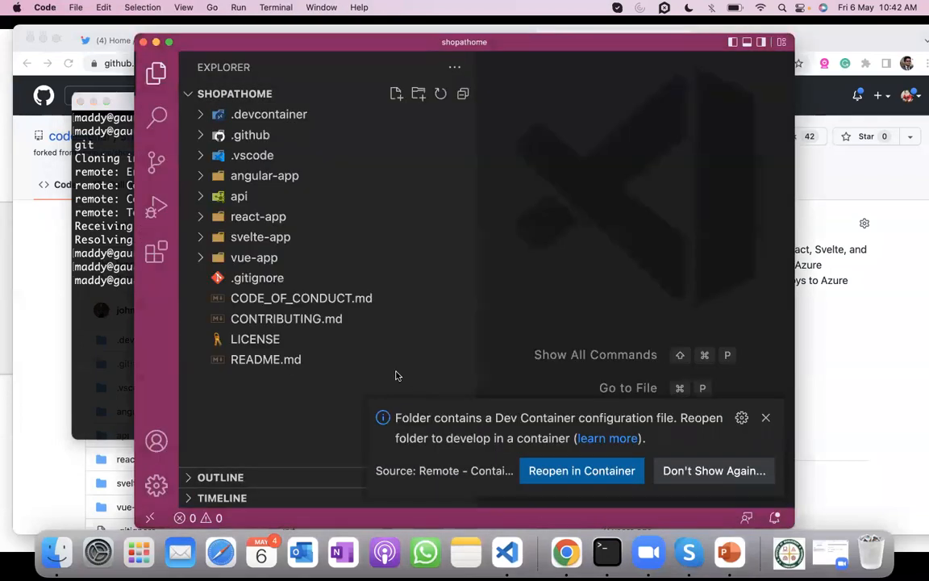
{"action": "left_click", "coordinate": [170, 42]}
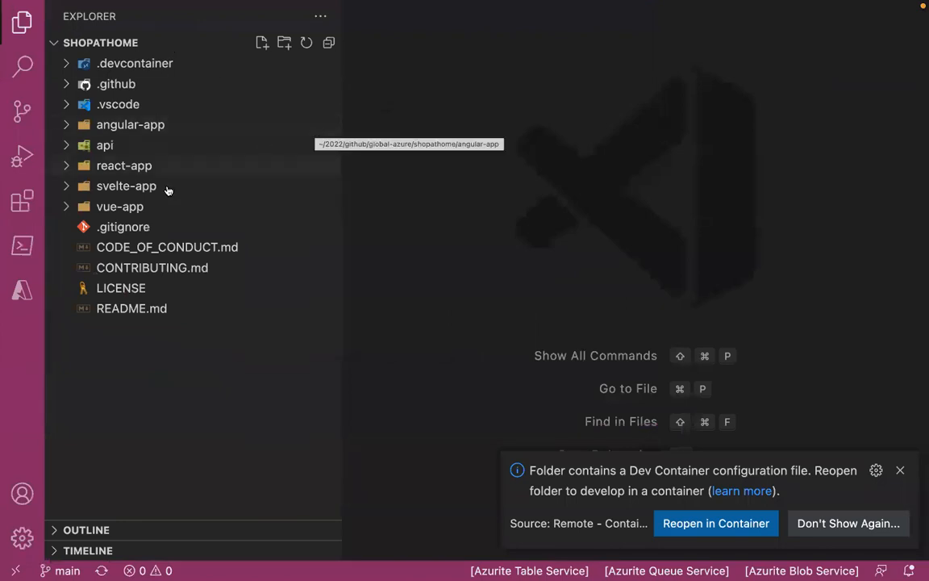
- Search the extension marketplace for Azure Tools and open the details of Microsoft's Azure Tools extension
{"action": "left_click", "coordinate": [17, 208]}
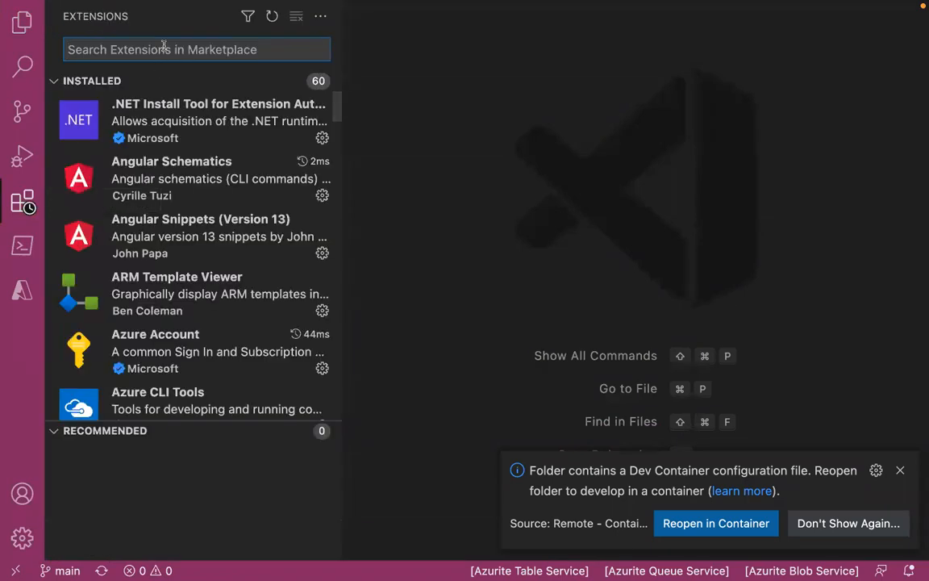
{"action": "type", "text": "Azure Tools"}
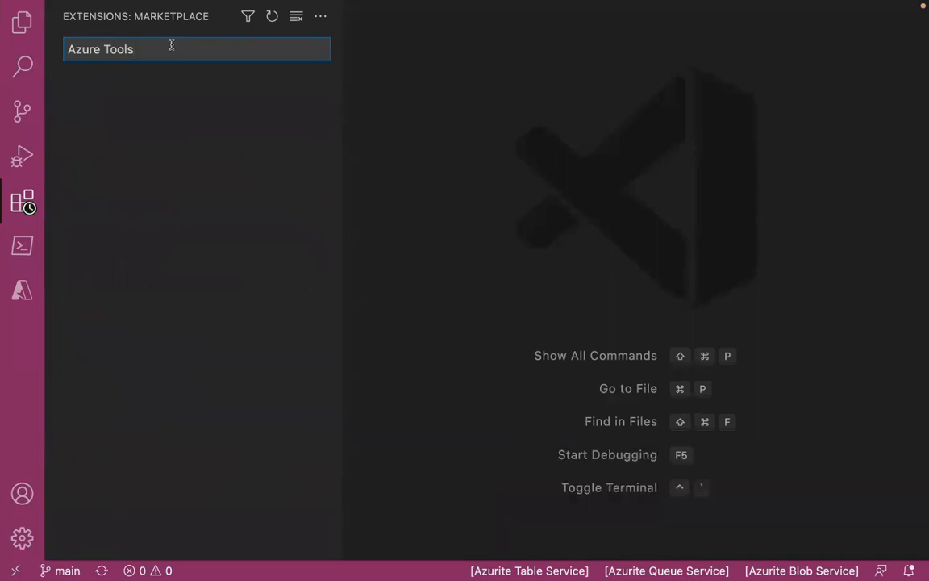
{"action": "left_click", "coordinate": [171, 95]}
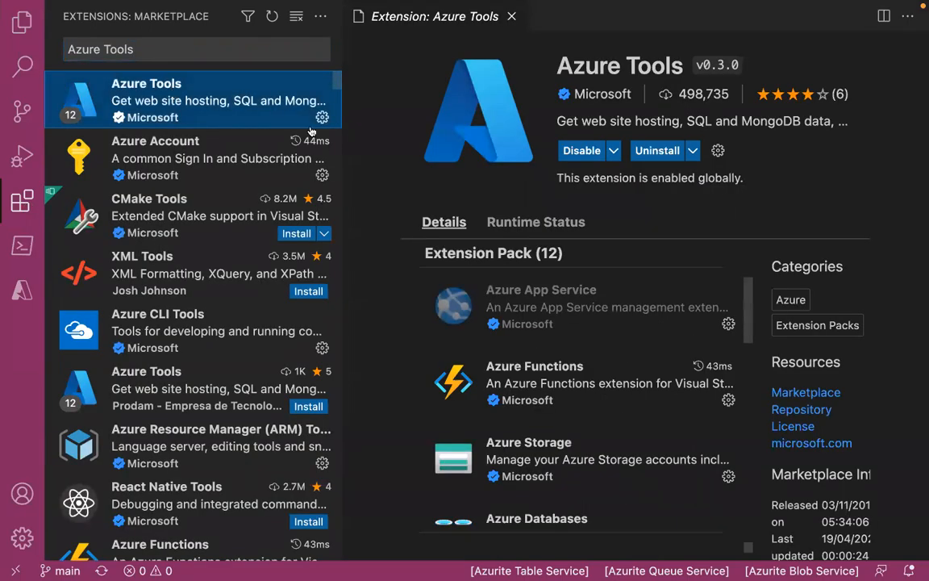
- Search the extensions for Azure Static Web App and view the Azure App Service extension's details
{"action": "left_click", "coordinate": [122, 49]}
{"action": "type", "text": "Static"}
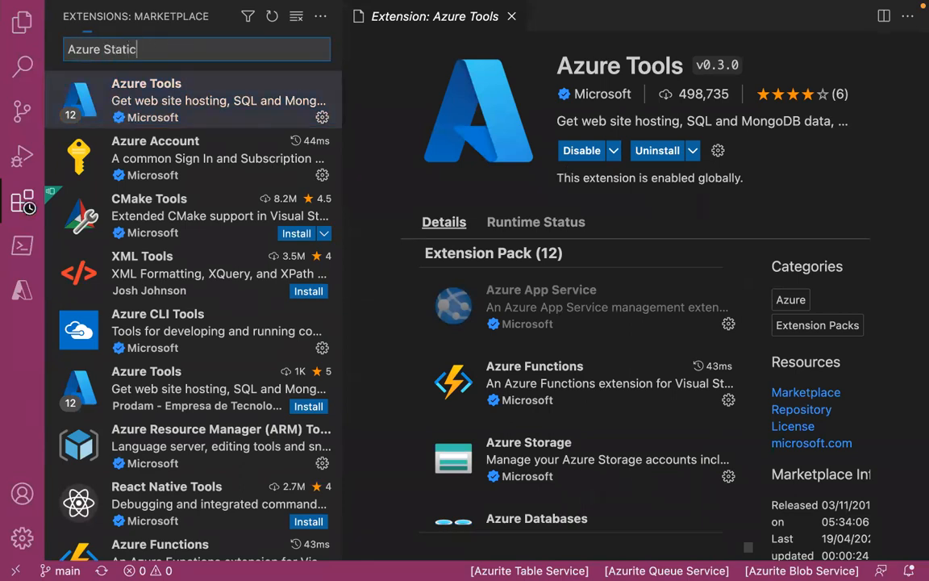
{"action": "type", "text": " Web App"}
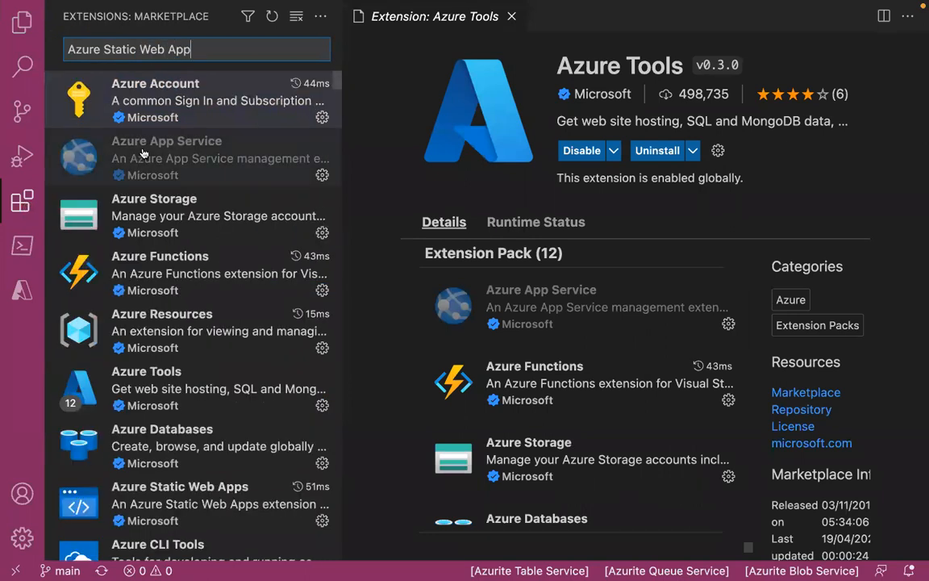
{"action": "left_click", "coordinate": [142, 153]}
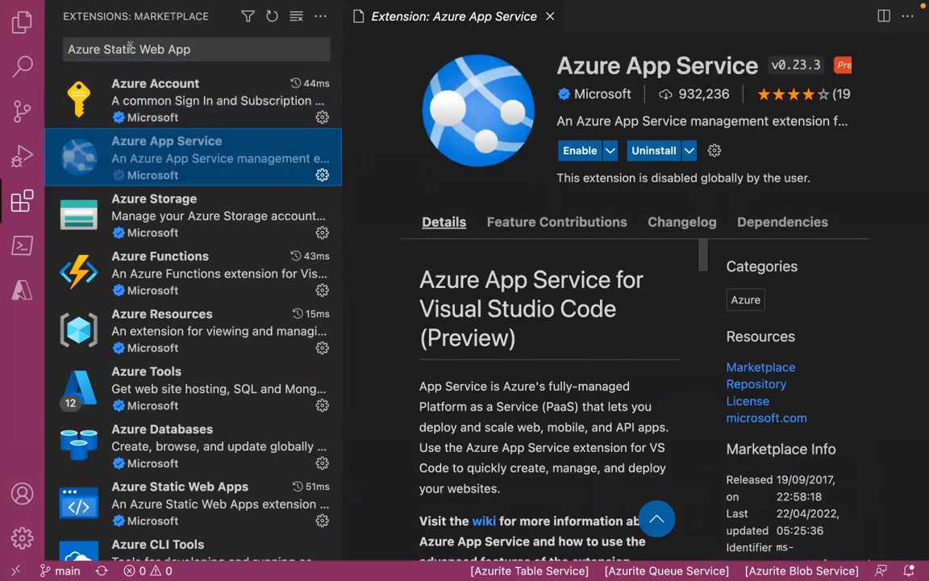
{"action": "scroll", "coordinate": [195, 241], "scroll_direction": "down", "scroll_amount": 5}
{"action": "scroll", "coordinate": [196, 240], "scroll_direction": "up", "scroll_amount": 5}
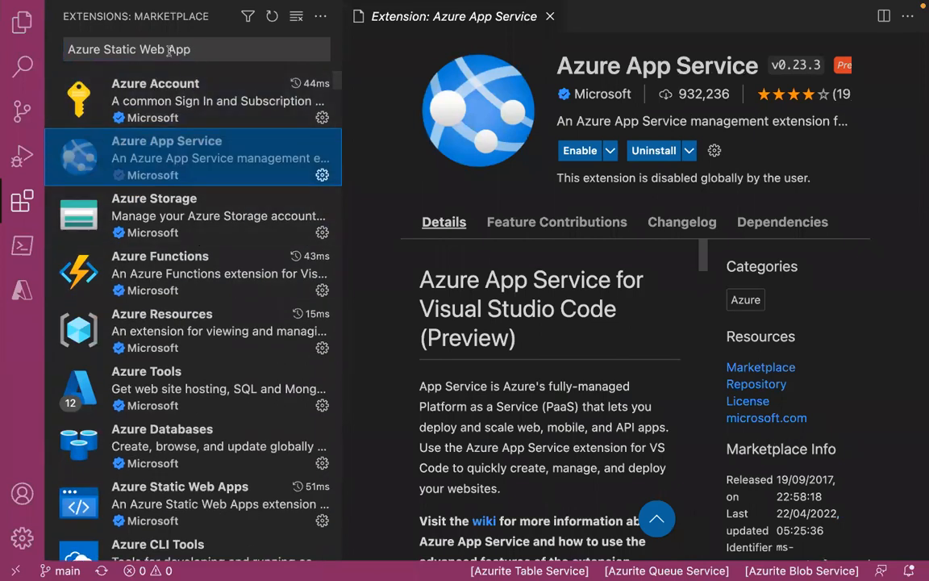
- Shorten the extension search to Azure Static and open the Azure Static Web Apps extension's details
{"action": "left_click", "coordinate": [129, 46]}
{"action": "key", "text": "BackSpace"}
{"action": "key", "text": "BackSpace"}
{"action": "key", "text": "BackSpace"}
{"action": "key", "text": "BackSpace"}
{"action": "key", "text": "BackSpace"}
{"action": "key", "text": "BackSpace"}
{"action": "key", "text": "BackSpace"}
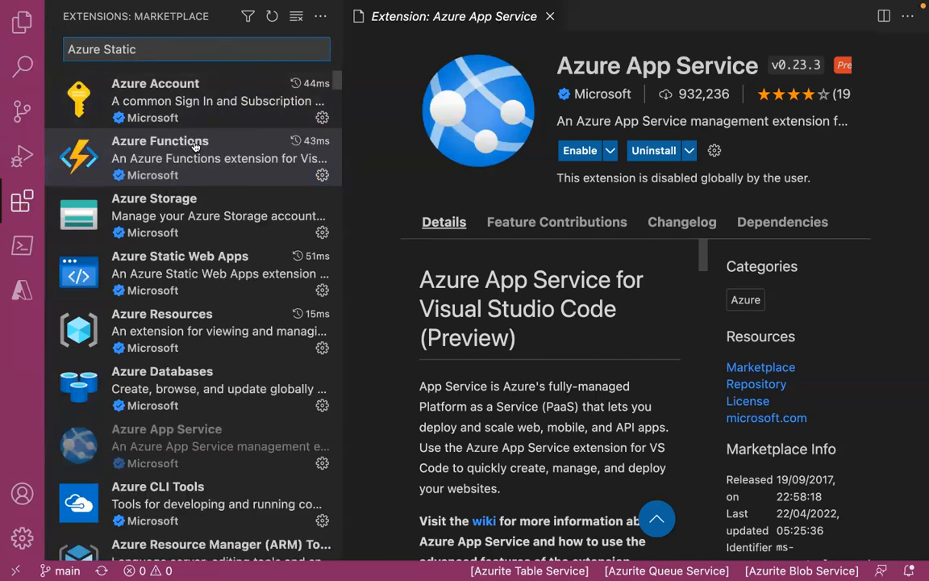
{"action": "left_click", "coordinate": [200, 278]}
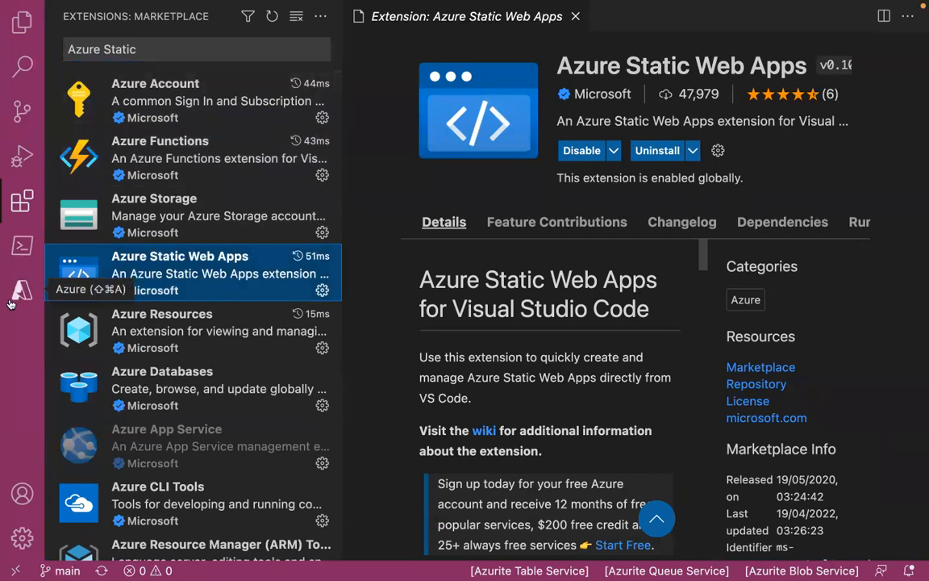
- Start a new integrated terminal, change to the angular-app folder, and install its packages with npm i
{"action": "left_click", "coordinate": [17, 25]}
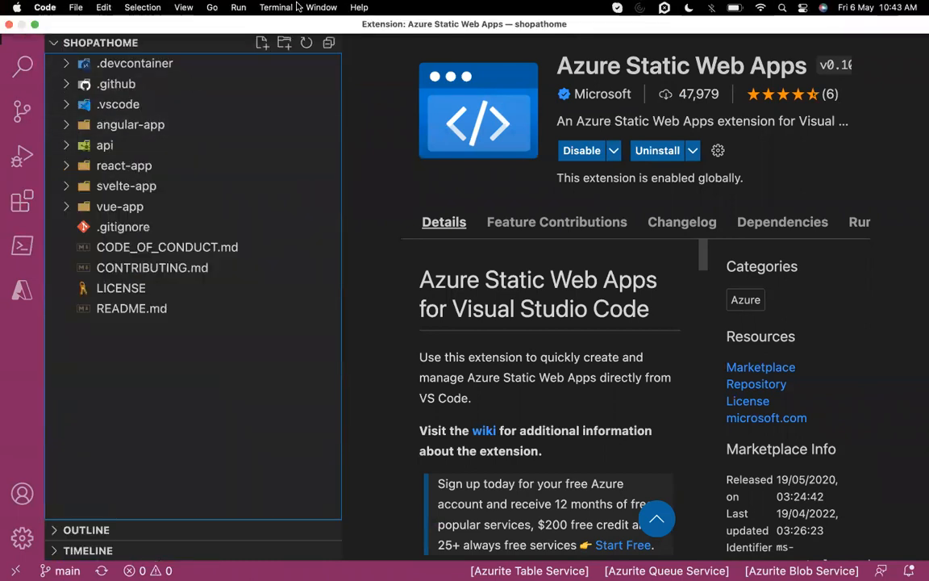
{"action": "left_click", "coordinate": [286, 10]}
{"action": "left_click", "coordinate": [292, 27]}
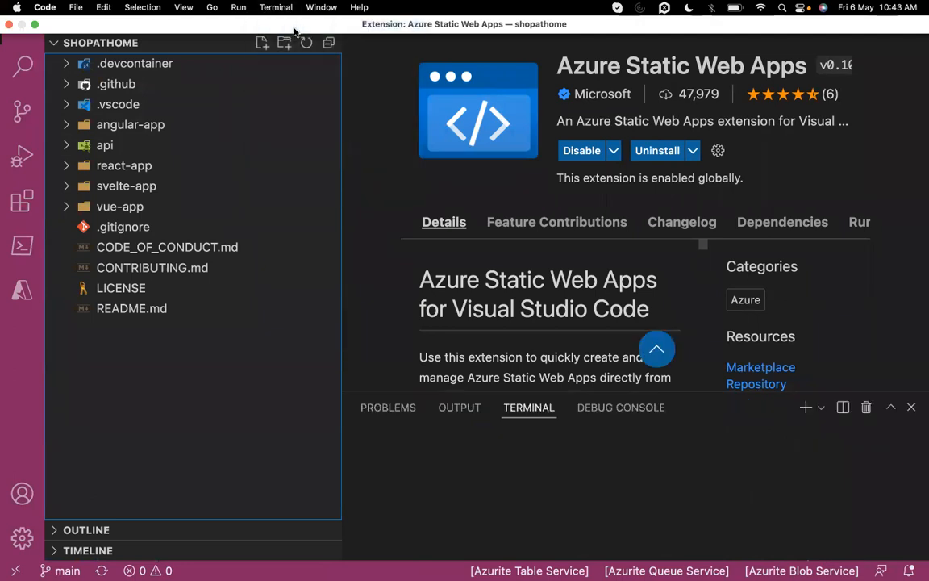
{"action": "type", "text": "cd an"}
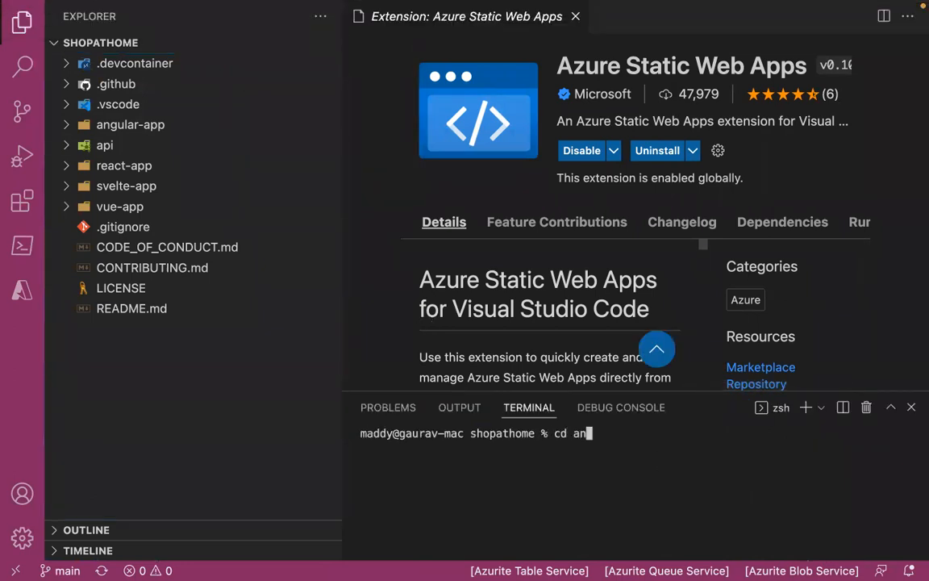
{"action": "key", "text": "Tab"}
{"action": "key", "text": "Return"}
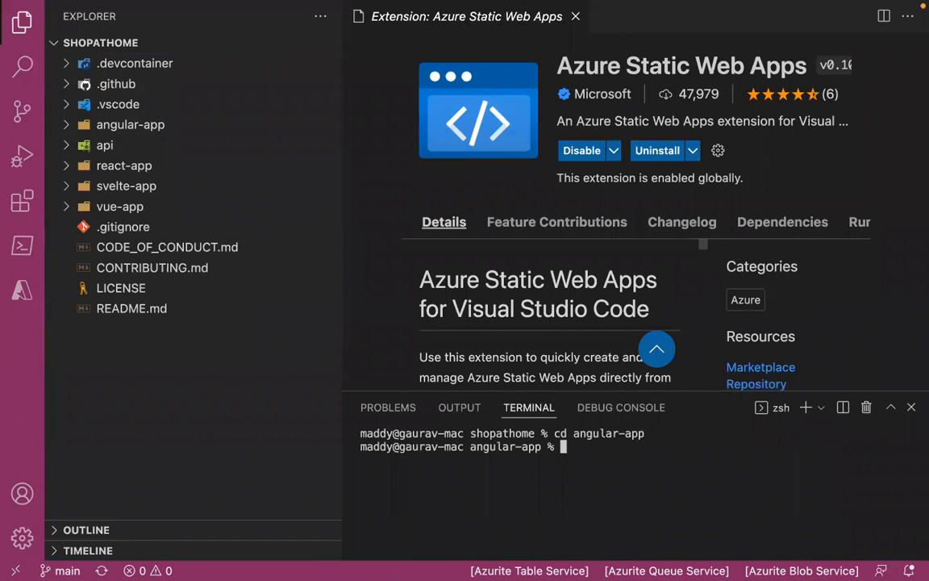
{"action": "type", "text": "npm i"}
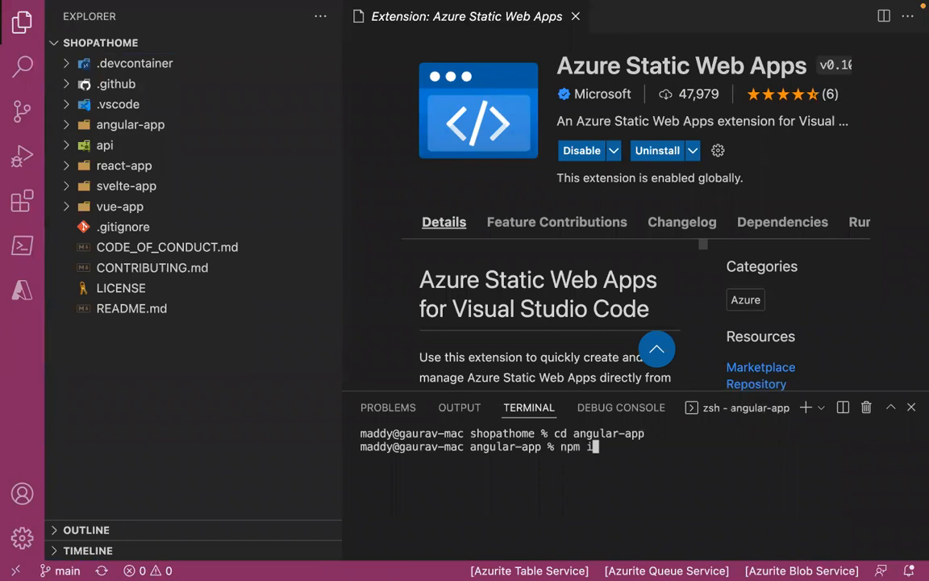
{"action": "key", "text": "Return"}
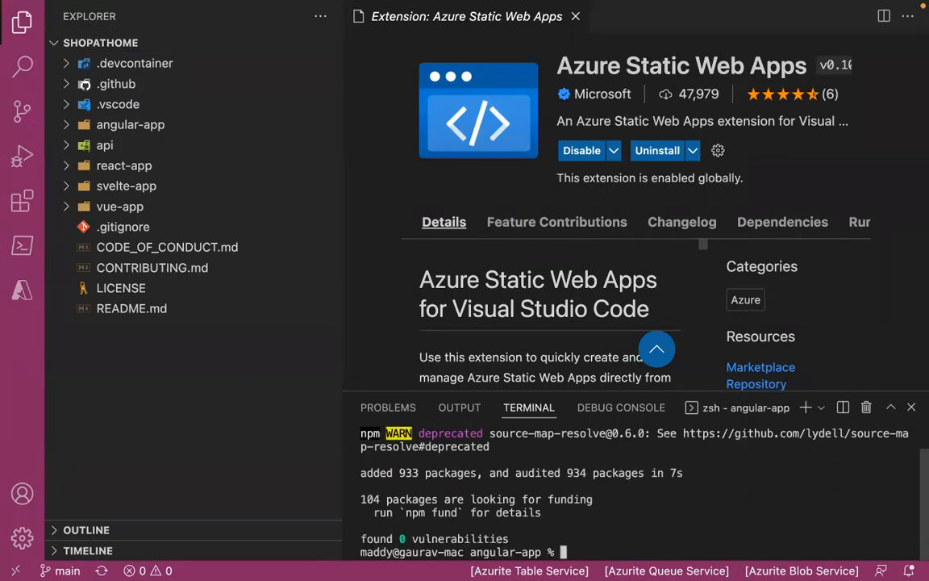
- Test the Angular app locally with npm start, closing its browser page and stopping the development server when done
{"action": "type", "text": "npm start"}
{"action": "key", "text": "Return"}
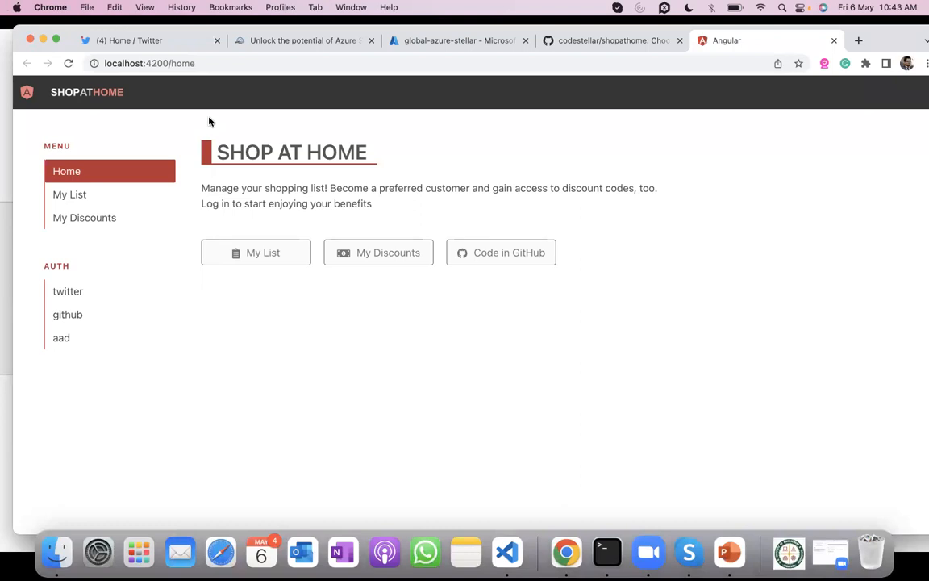
{"action": "left_click", "coordinate": [835, 41]}
{"action": "key", "text": "ctrl+Right"}
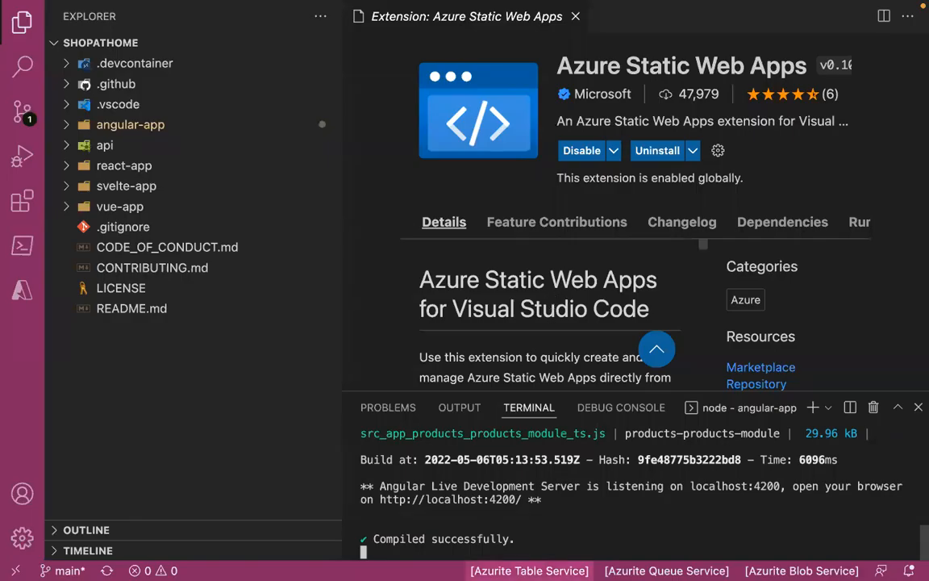
{"action": "key", "text": "ctrl+c"}
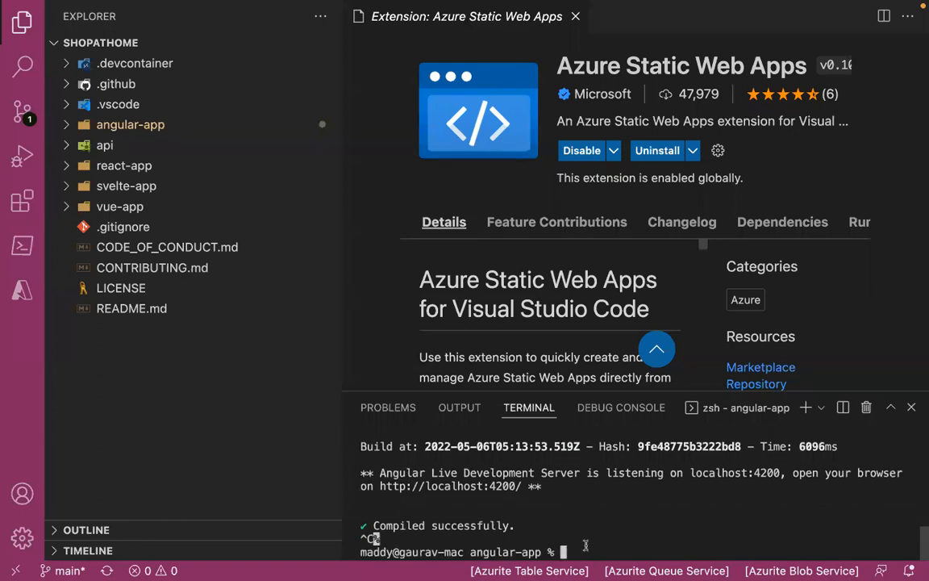
- Try to build the Angular app with the command npm build
{"action": "type", "text": "npm build"}
{"action": "key", "text": "Return"}
- Build the Angular app with npm run build and expand the dist folder inside angular-app
{"action": "type", "text": "npm run build"}
{"action": "key", "text": "Return"}
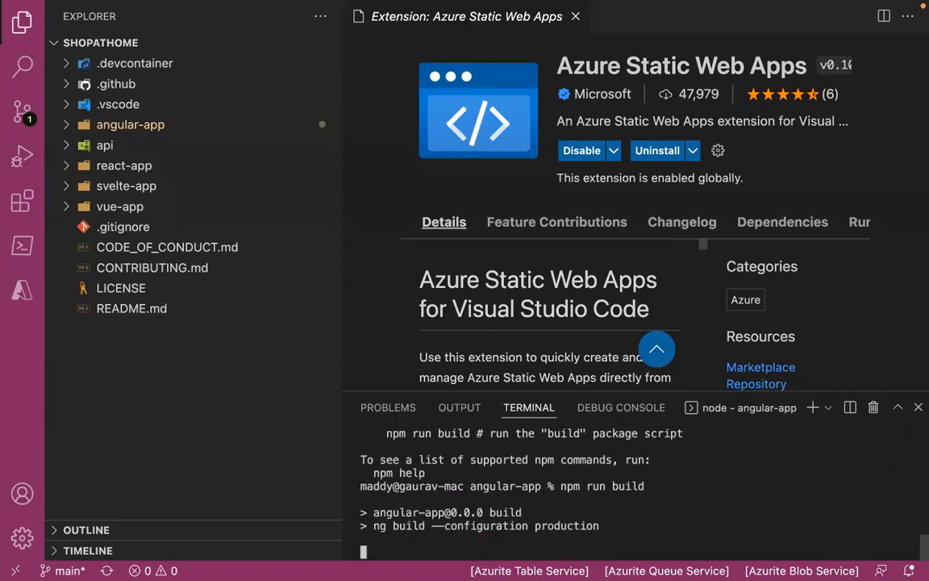
{"action": "left_click", "coordinate": [187, 123]}
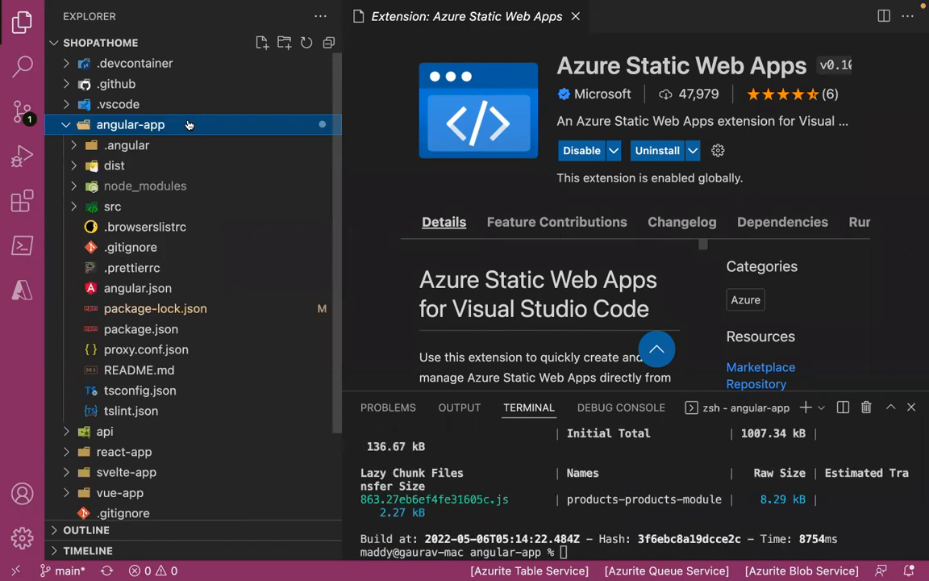
{"action": "left_click", "coordinate": [139, 162]}
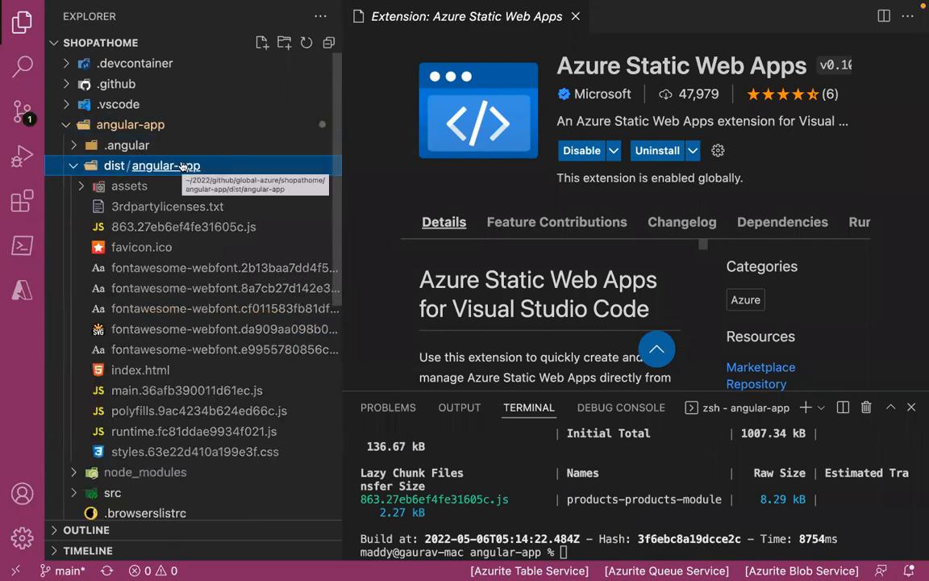
- Sign in to Azure with the first listed Outlook account, then close the sign-in page and return to Visual Studio Code
{"action": "key", "text": "super+shift+p"}
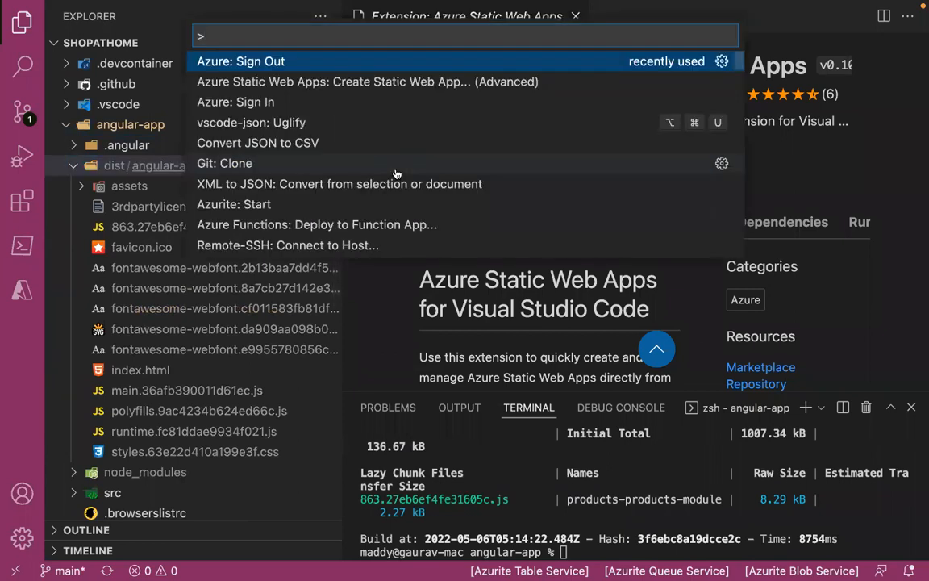
{"action": "key", "text": "Down"}
{"action": "key", "text": "Down"}
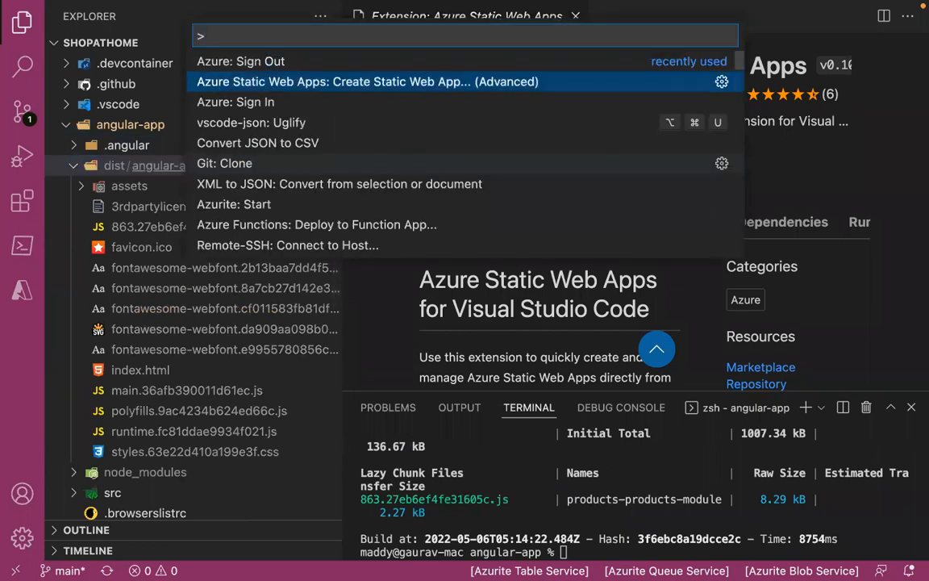
{"action": "key", "text": "Return"}
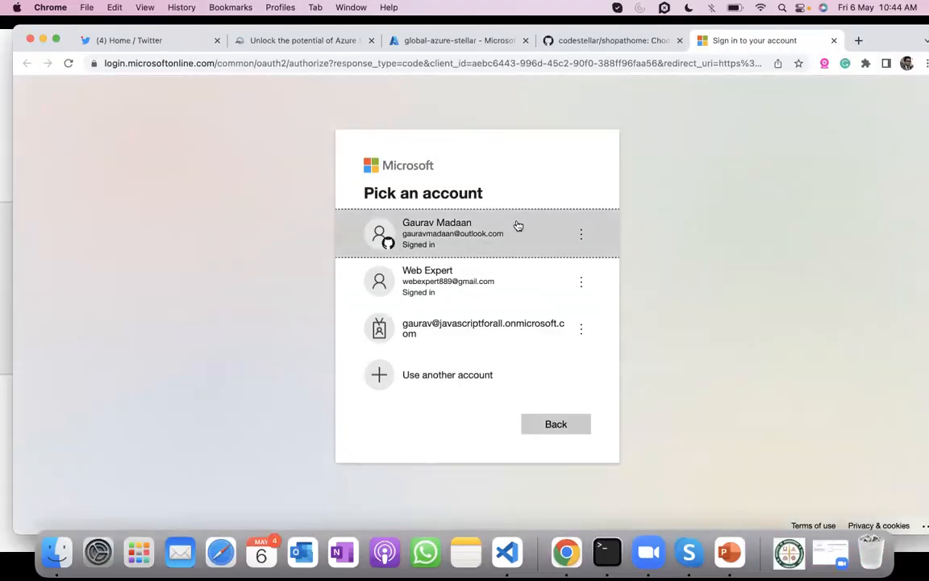
{"action": "left_click", "coordinate": [518, 226]}
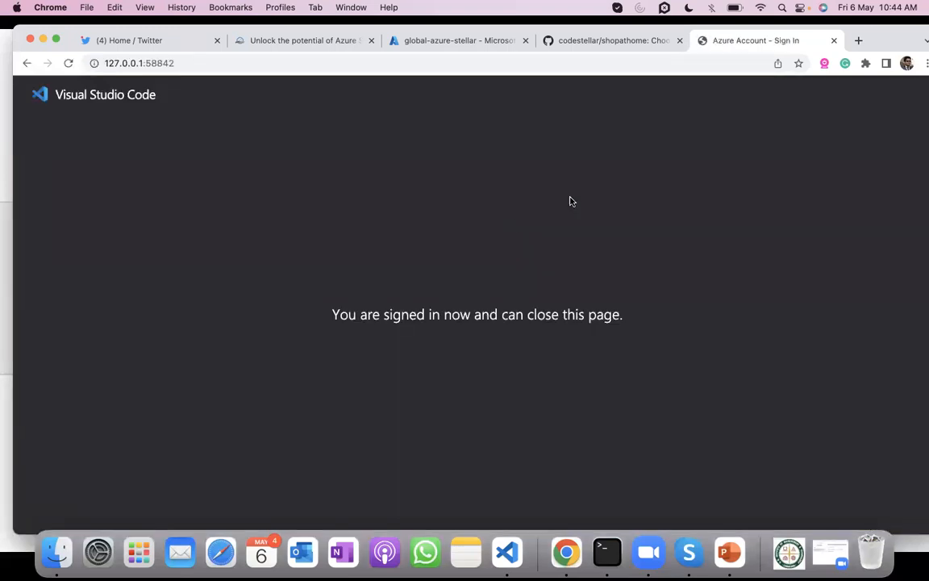
{"action": "left_click", "coordinate": [834, 41]}
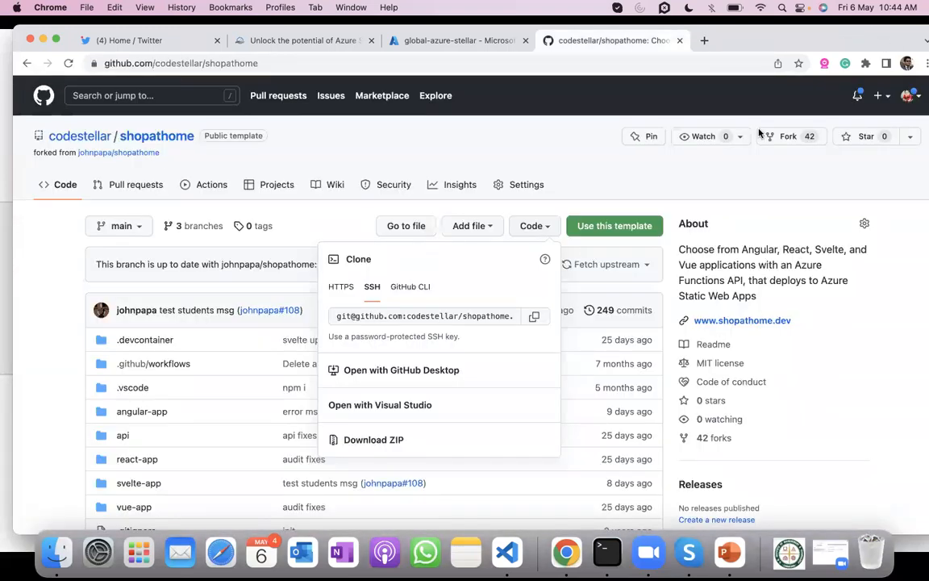
{"action": "key", "text": "super+Tab"}
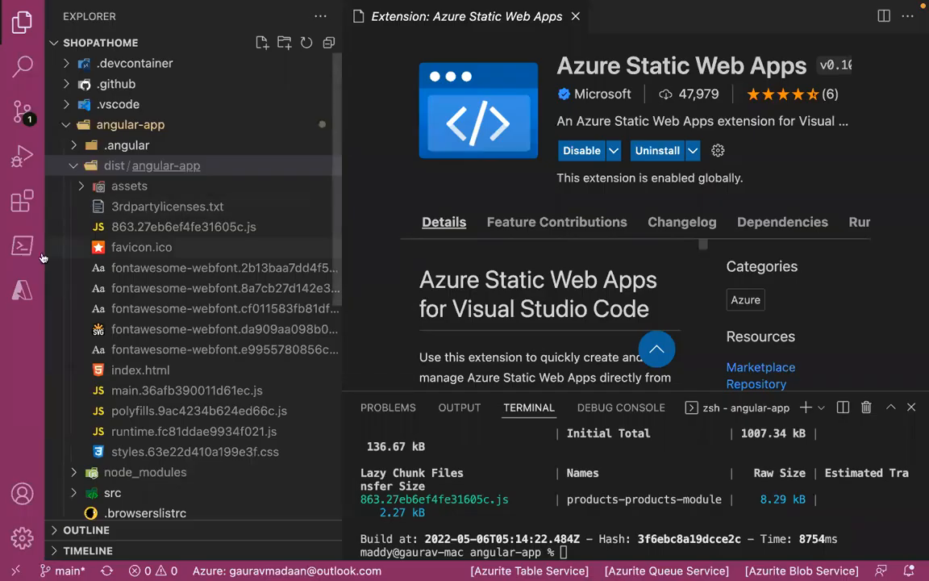
- Expand the Pay-As-You-Go subscription under Azure Static Web Apps and check the repository's pending source control changes
{"action": "left_click", "coordinate": [20, 305]}
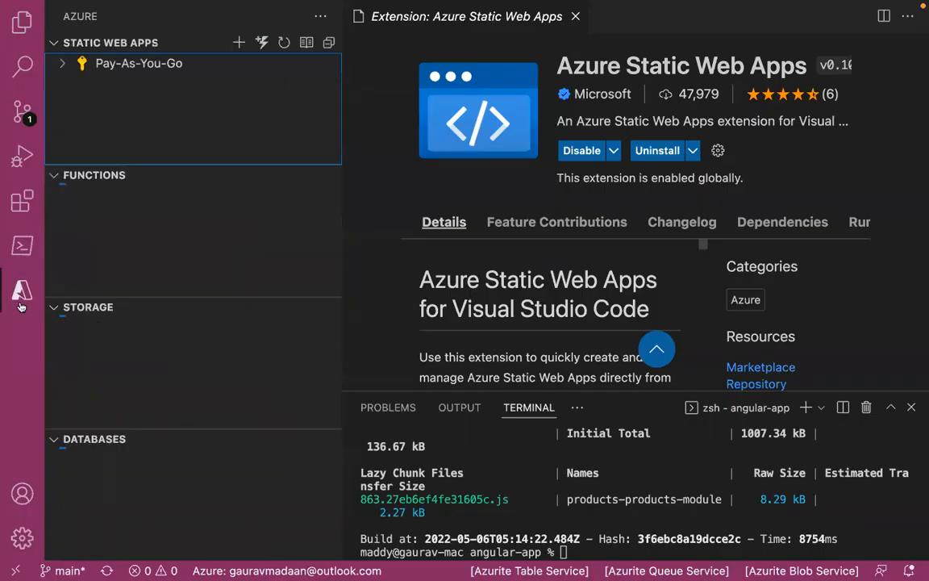
{"action": "left_click", "coordinate": [59, 64]}
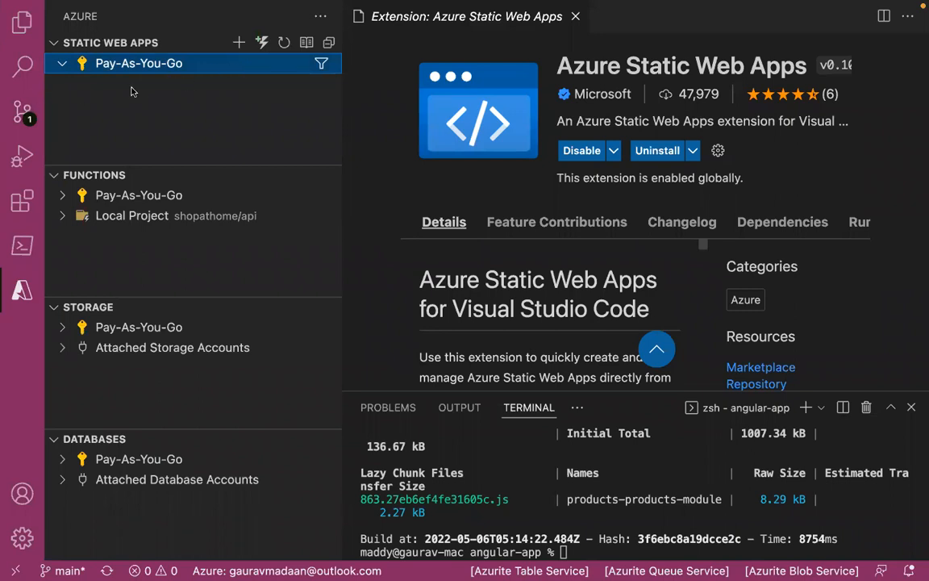
{"action": "left_click", "coordinate": [24, 113]}
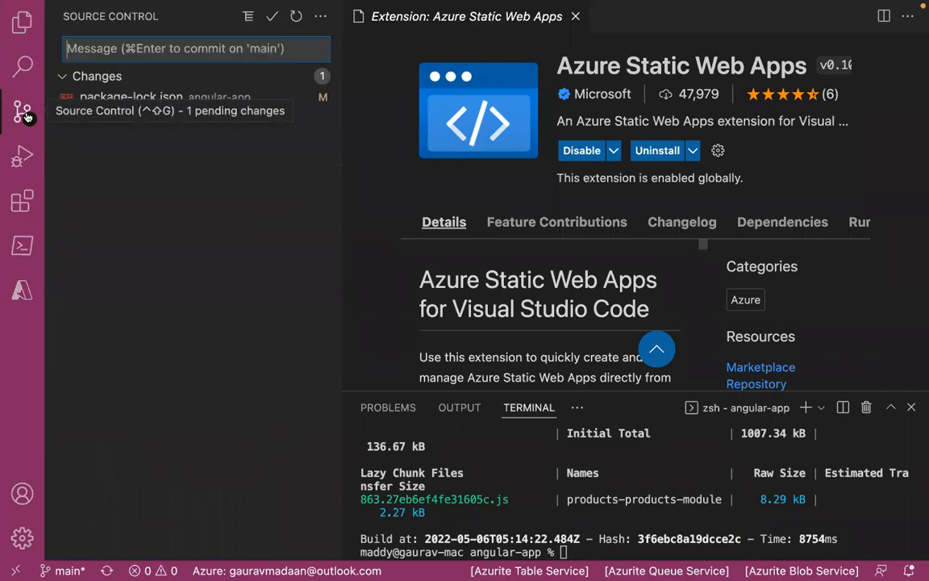
{"action": "left_click", "coordinate": [24, 23]}
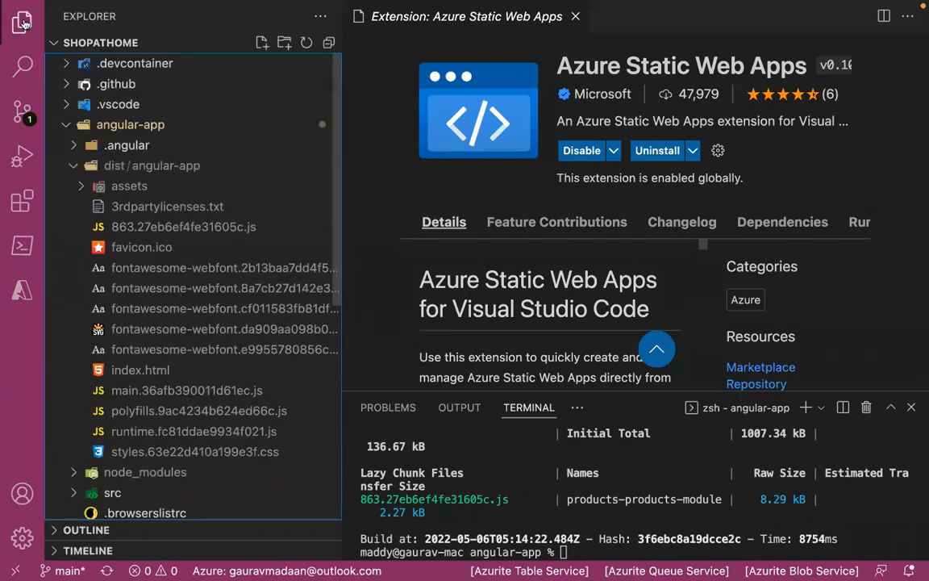
{"action": "left_click", "coordinate": [24, 115]}
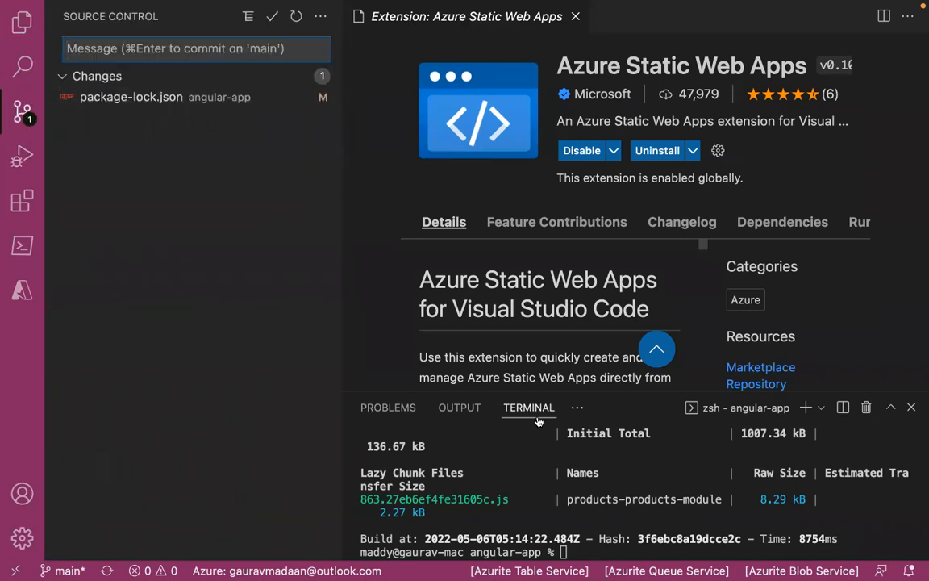
- Start creating a static web app, committing all working changes with the message "Commit made from VS Code Azure Static Web Apps"
{"action": "left_click", "coordinate": [21, 290]}
{"action": "left_click", "coordinate": [240, 43]}
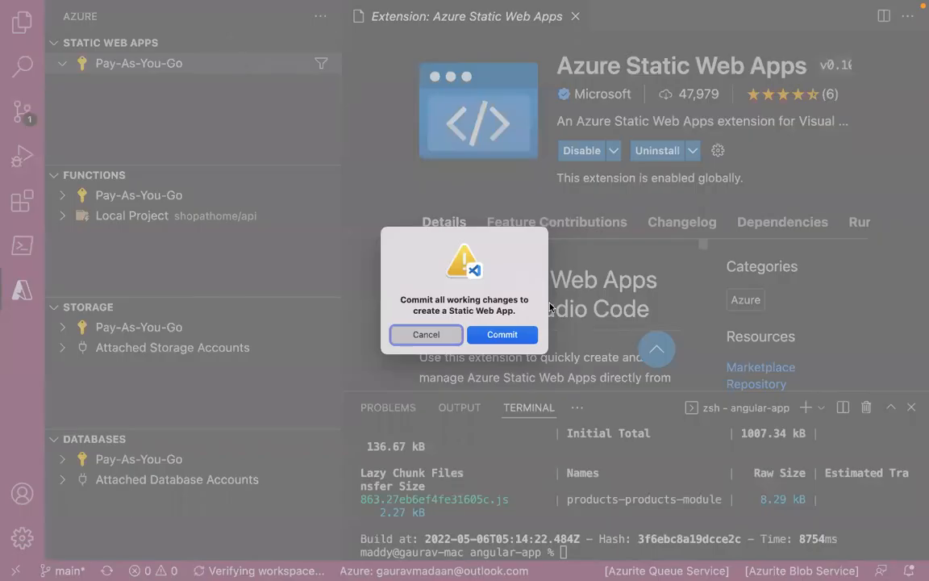
{"action": "left_click", "coordinate": [502, 335]}
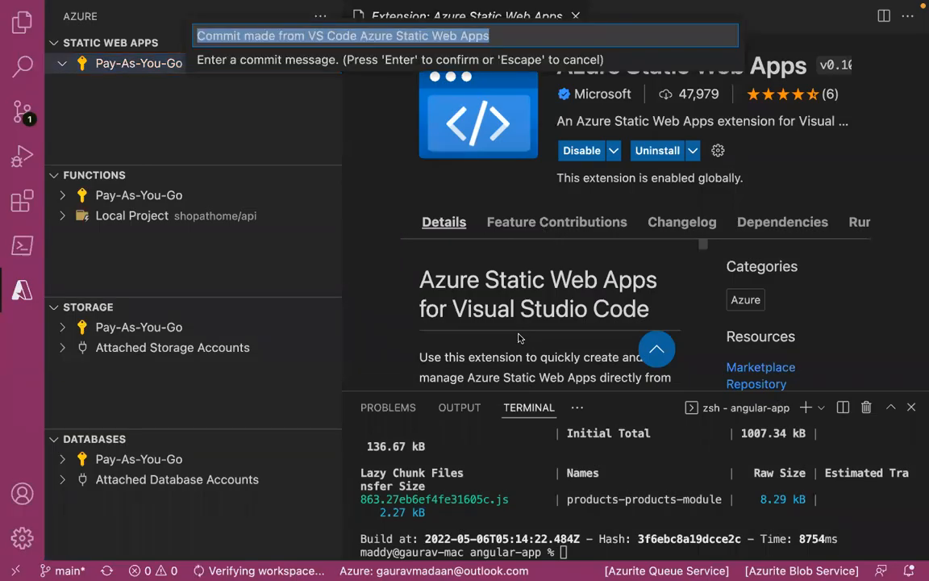
{"action": "key", "text": "Return"}
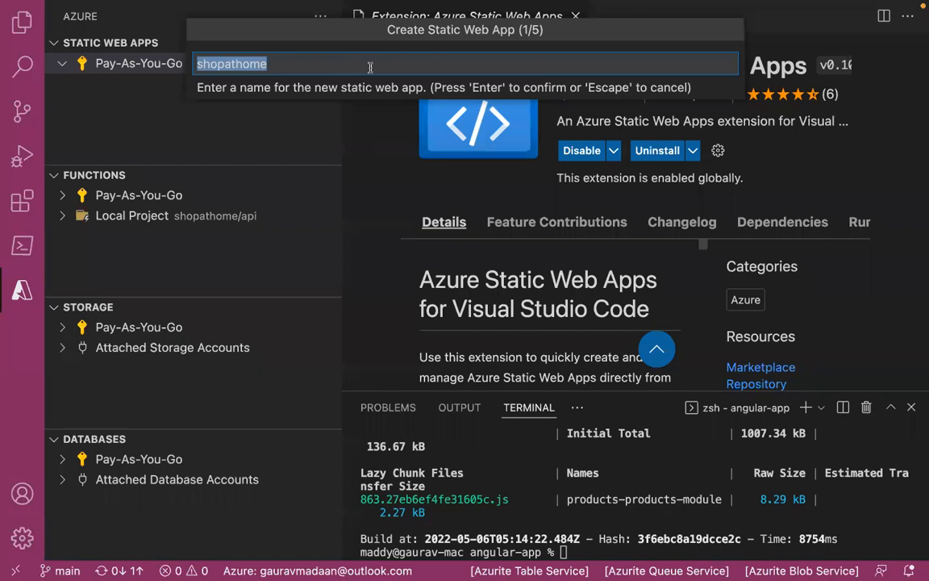
- Name the new static web app global-azure-stellar
{"action": "type", "text": "glo"}
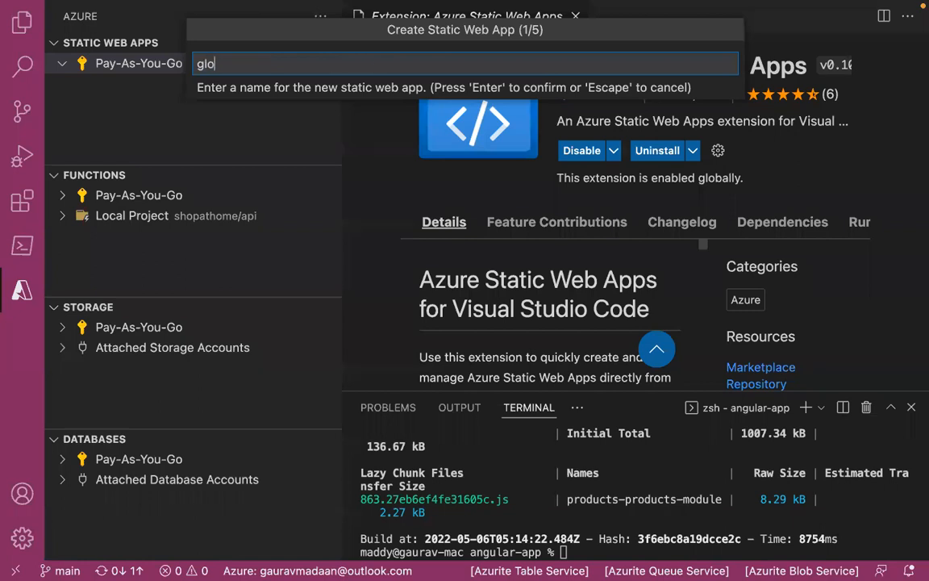
{"action": "type", "text": "bal-azure-stellar"}
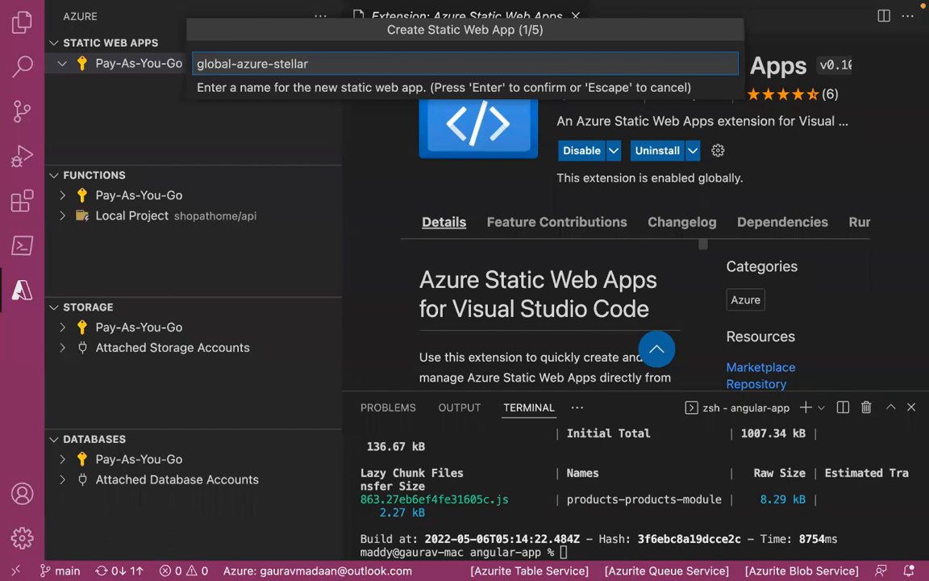
{"action": "key", "text": "Return"}
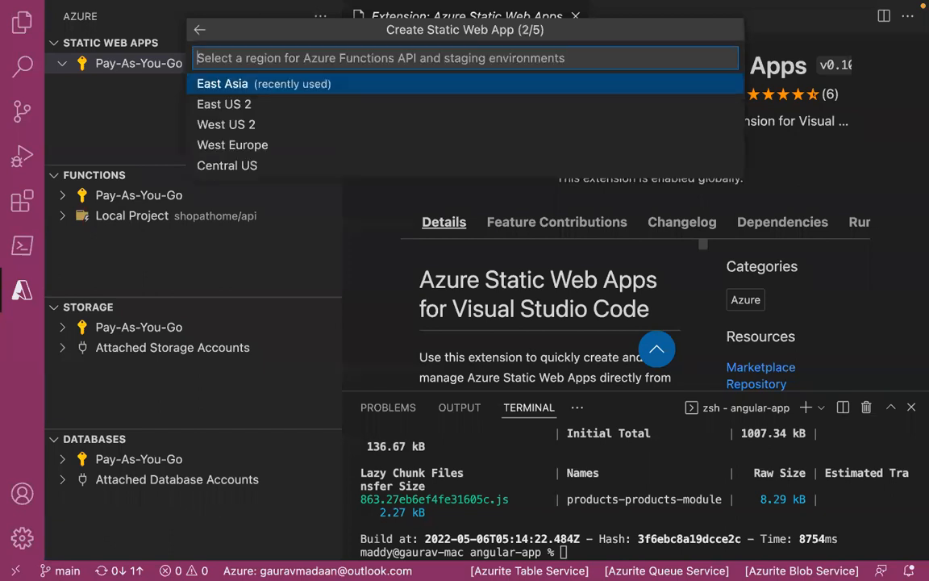
- Choose the East Asia region and the Custom build preset for the static web app
{"action": "left_click", "coordinate": [250, 87]}
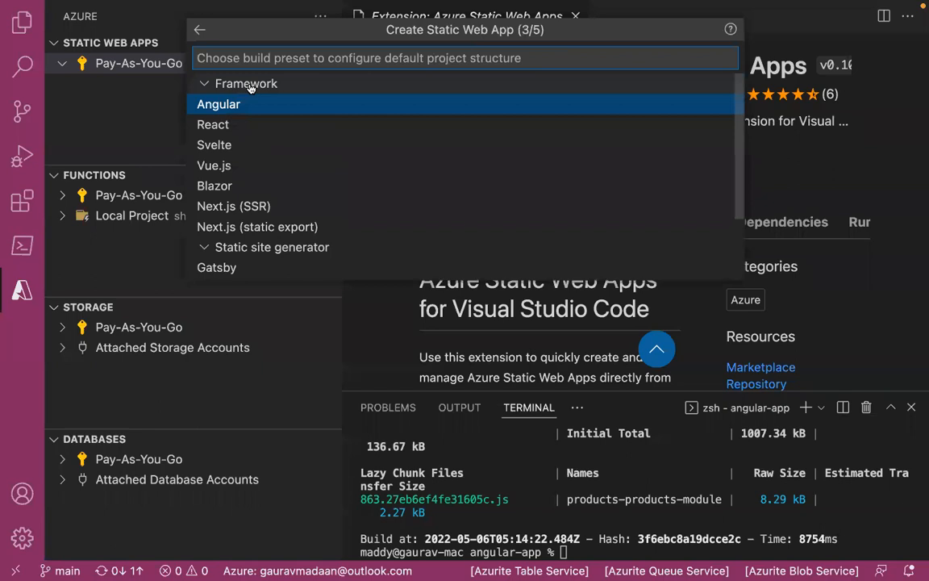
{"action": "scroll", "coordinate": [262, 234], "scroll_direction": "down", "scroll_amount": 2}
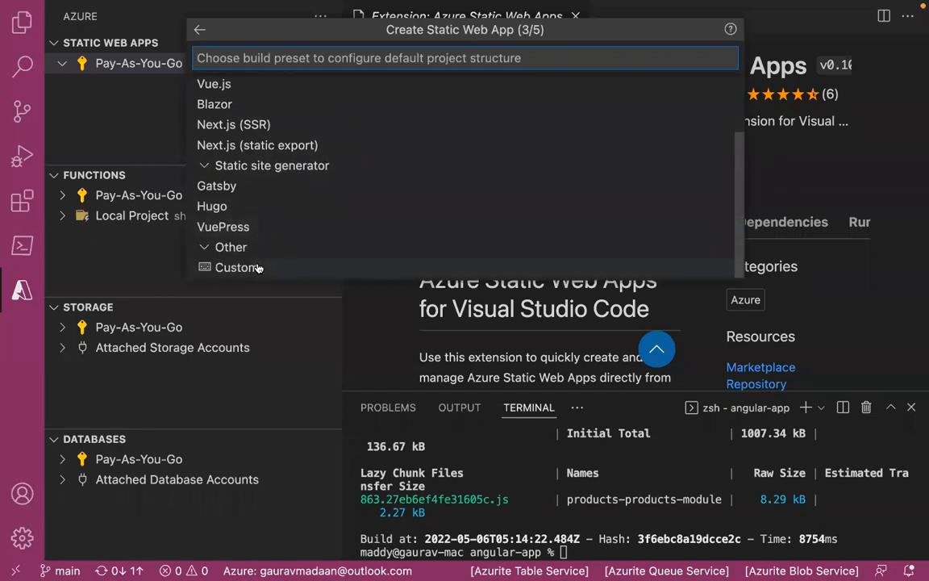
{"action": "left_click", "coordinate": [258, 268]}
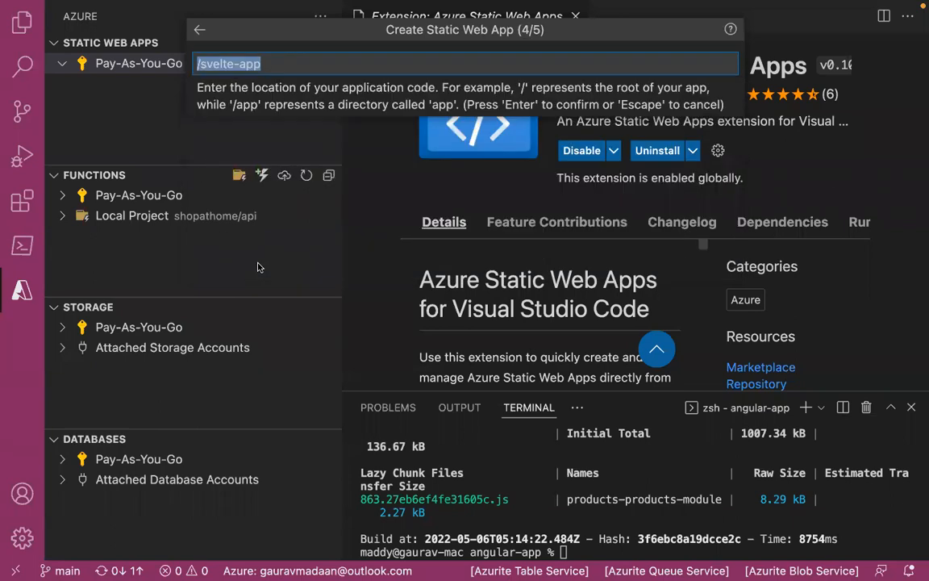
- Set the static web app's application code location to /angular-app
{"action": "left_click", "coordinate": [290, 67]}
{"action": "key", "text": "shift+Left"}
{"action": "key", "text": "shift+Left"}
{"action": "key", "text": "shift+Left"}
{"action": "key", "text": "shift+Left"}
{"action": "key", "text": "shift+Left"}
{"action": "key", "text": "shift+Left"}
{"action": "key", "text": "shift+Left"}
{"action": "key", "text": "shift+Left"}
{"action": "key", "text": "shift+Left"}
{"action": "key", "text": "shift+Left"}
{"action": "key", "text": "shift+Left"}
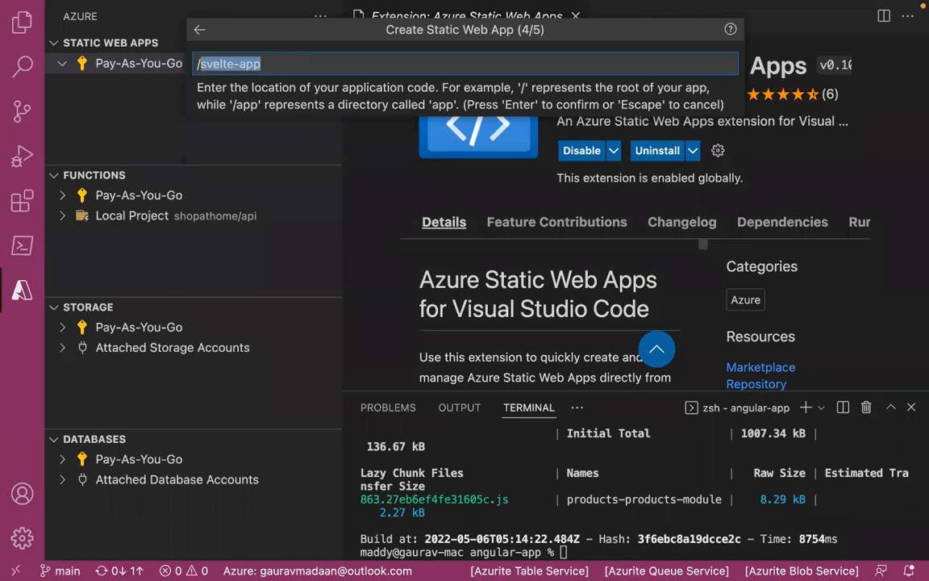
{"action": "type", "text": "angular-app"}
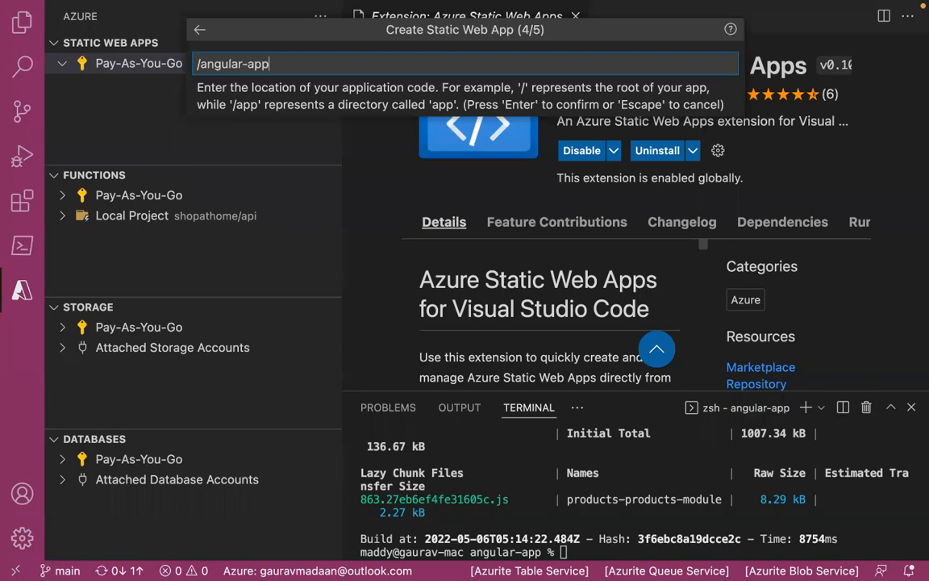
{"action": "key", "text": "Return"}
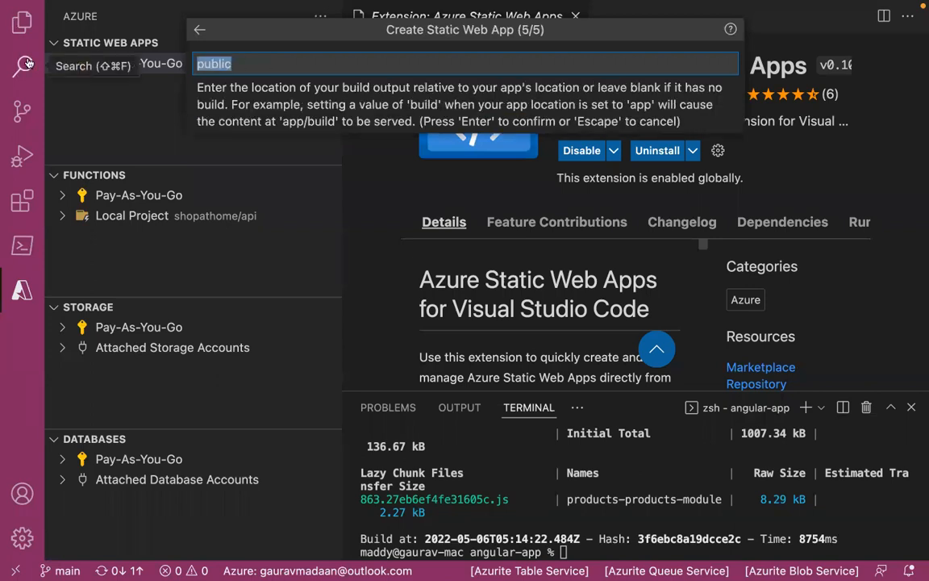
- Set the build output location to dist/angular-app and create the static web app
{"action": "type", "text": "dist/angular-app"}
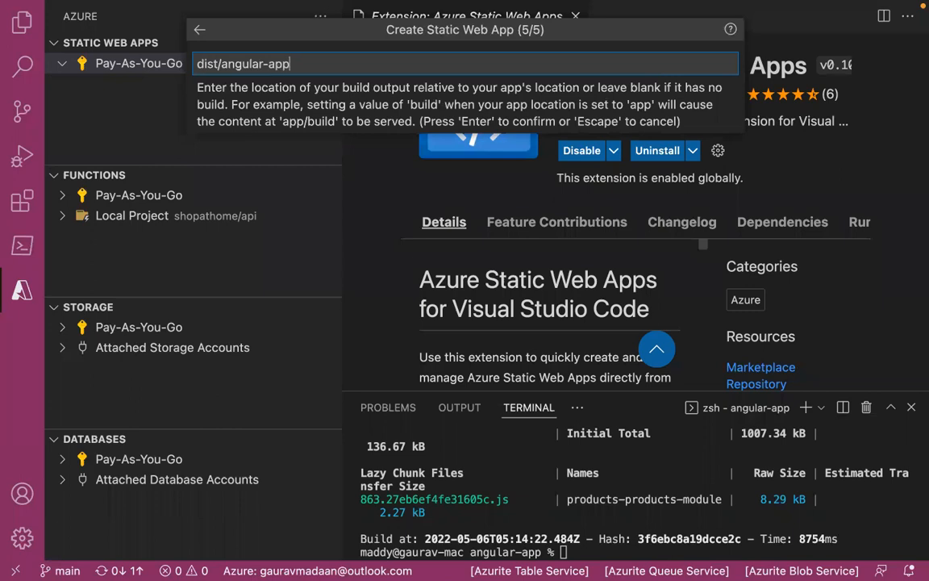
{"action": "key", "text": "Return"}
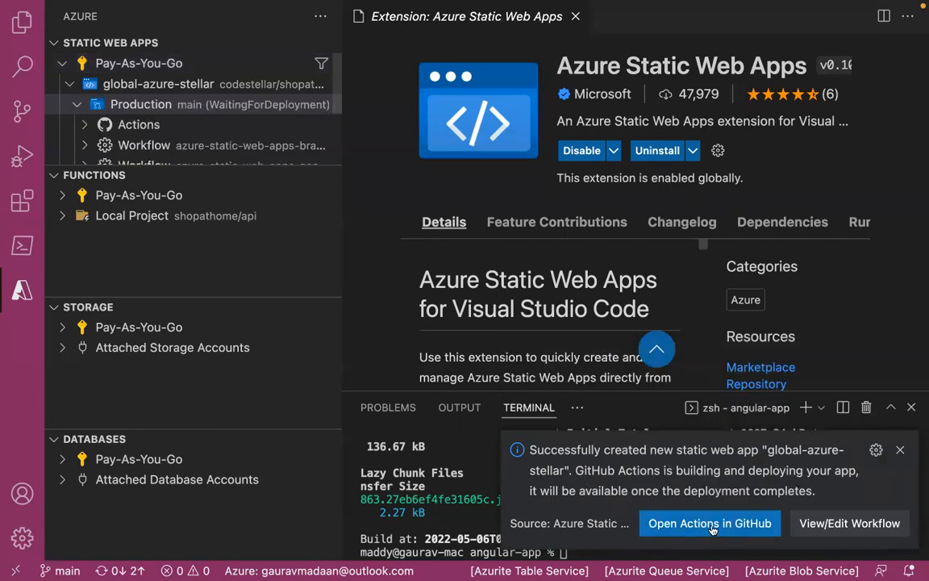
- Expand the Production environment's Actions and open the "ci: add Azure Static Web Apps workflow file" run on GitHub
{"action": "left_click", "coordinate": [84, 124]}
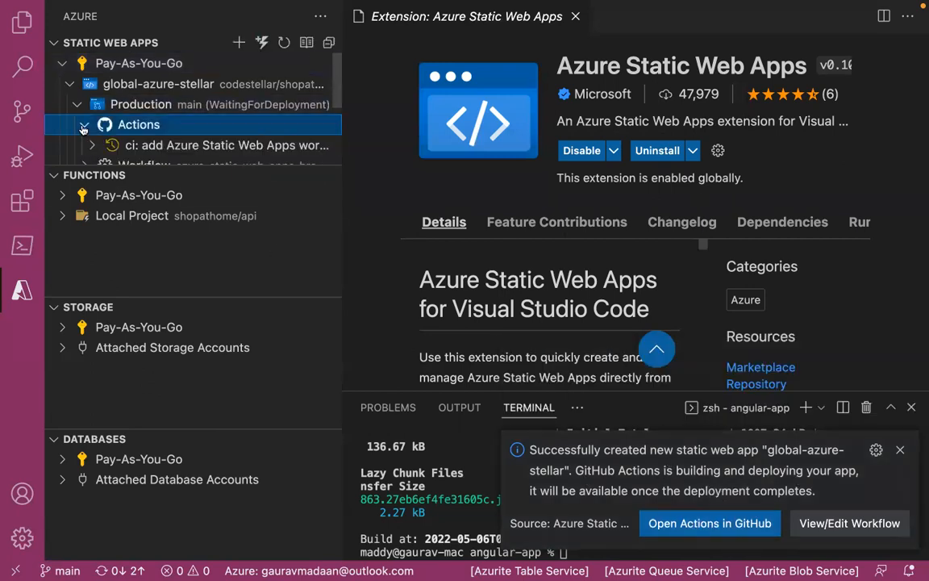
{"action": "left_click", "coordinate": [685, 524]}
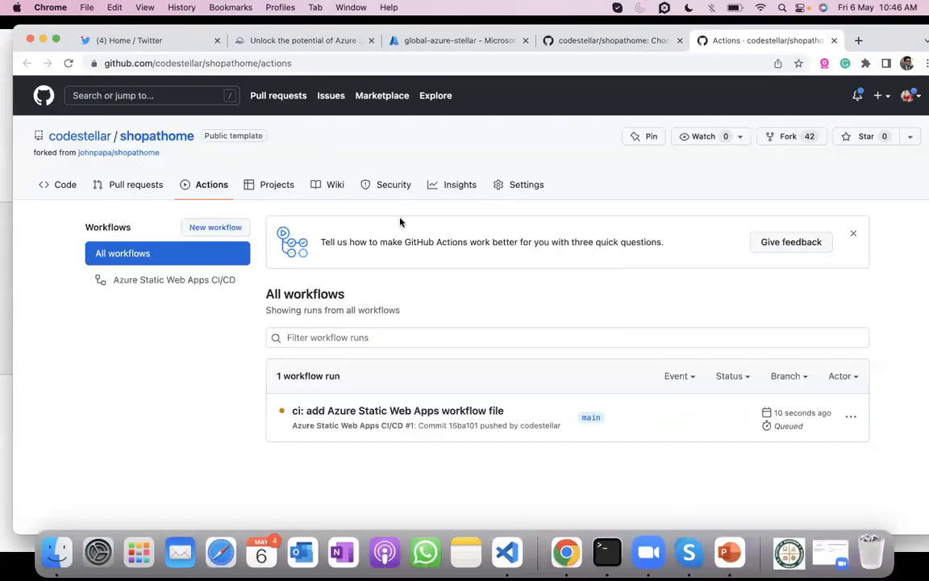
{"action": "left_click", "coordinate": [413, 411]}
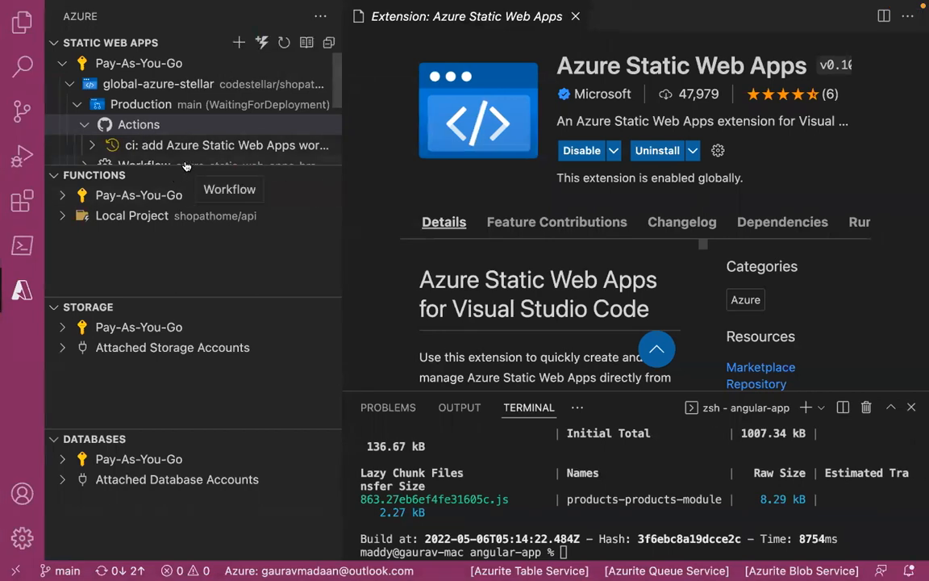
- Collapse the Functions, Storage and Databases sections of the Azure view in Visual Studio Code
{"action": "left_click", "coordinate": [55, 175]}
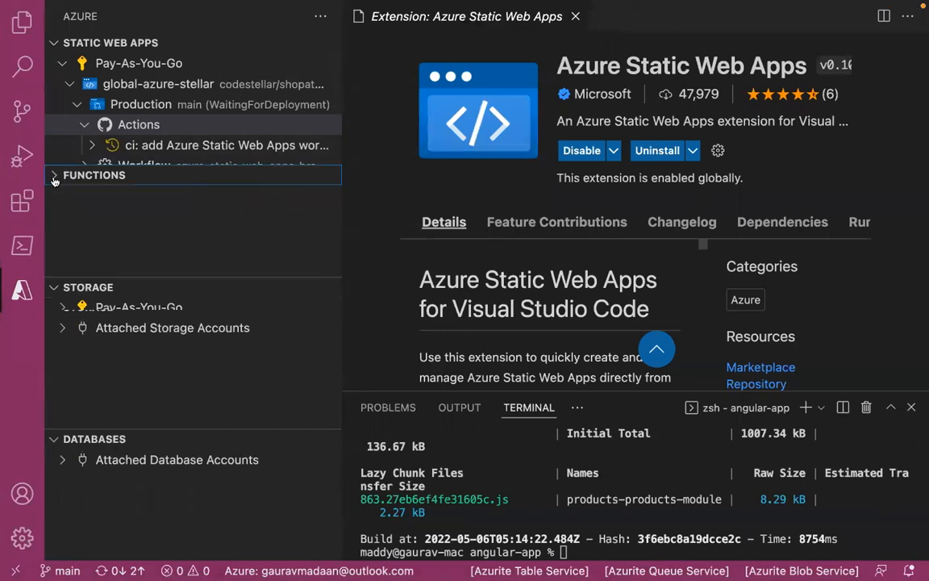
{"action": "left_click", "coordinate": [51, 196]}
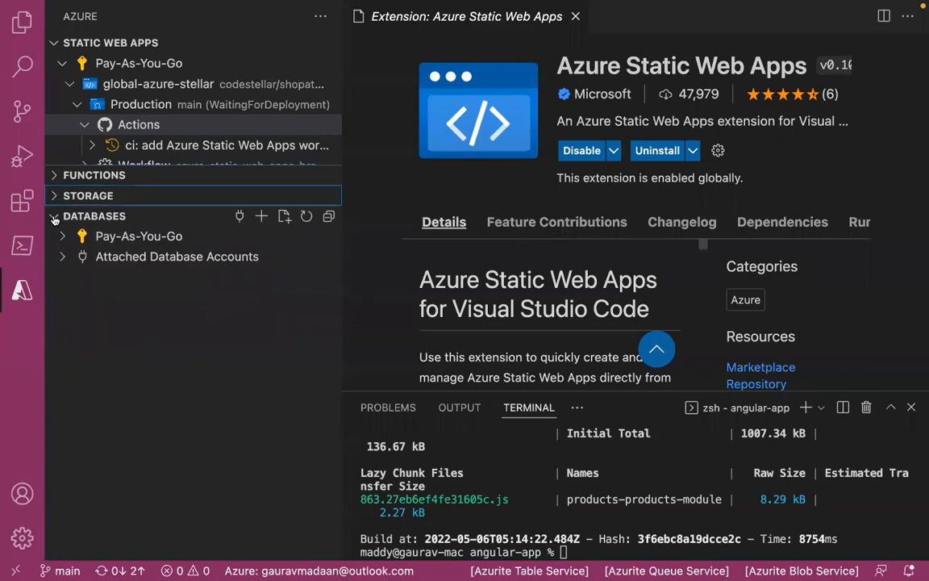
{"action": "left_click", "coordinate": [54, 214]}
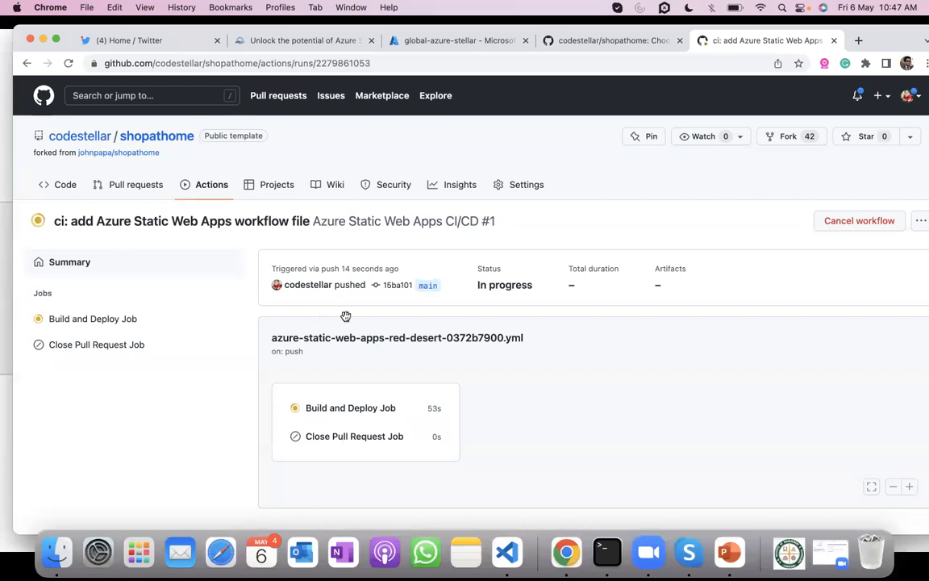
- Check the progress of the workflow run's Build and Deploy Job on GitHub
{"action": "left_click", "coordinate": [356, 409]}
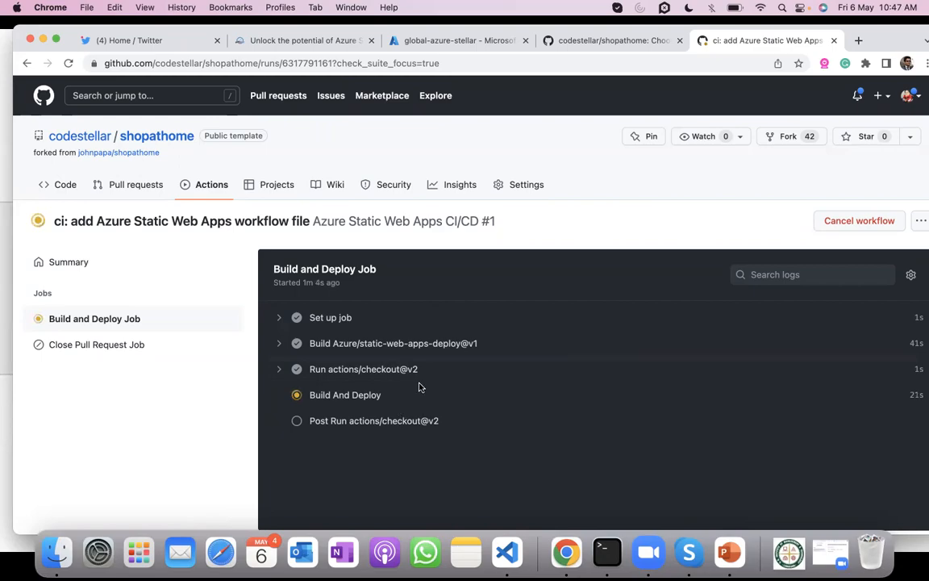
- Return to Visual Studio Code and collapse the angular-app folder among the project files
{"action": "key", "text": "super+Tab"}
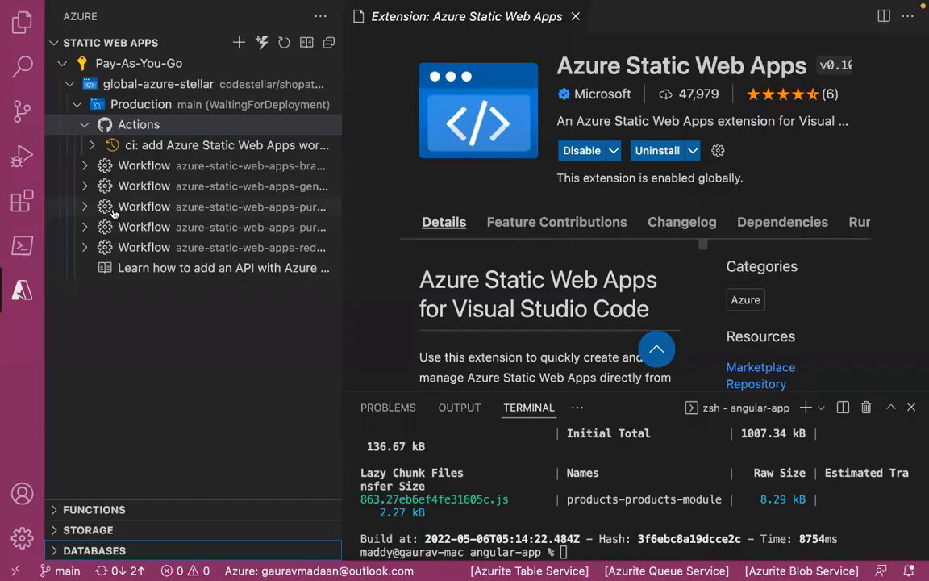
{"action": "left_click", "coordinate": [23, 23]}
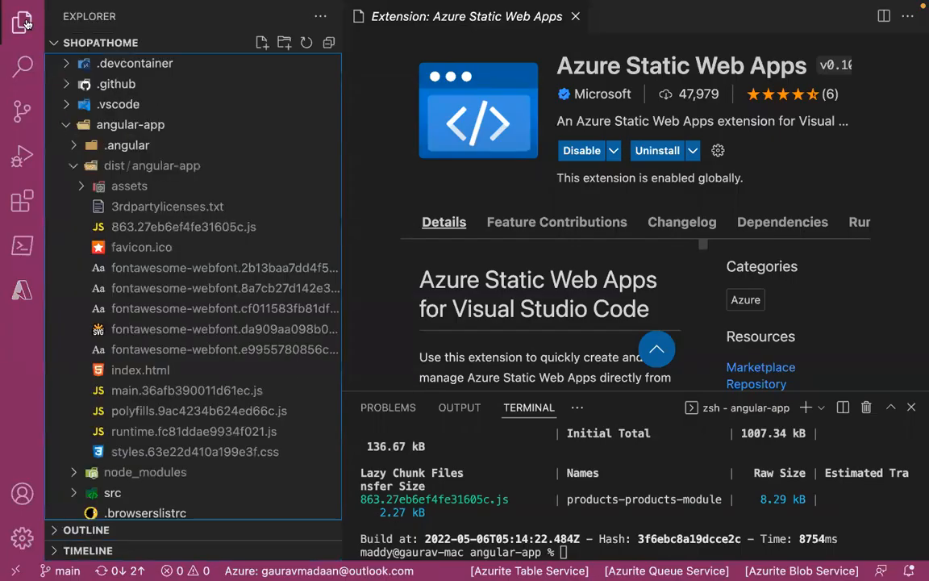
{"action": "left_click", "coordinate": [68, 125]}
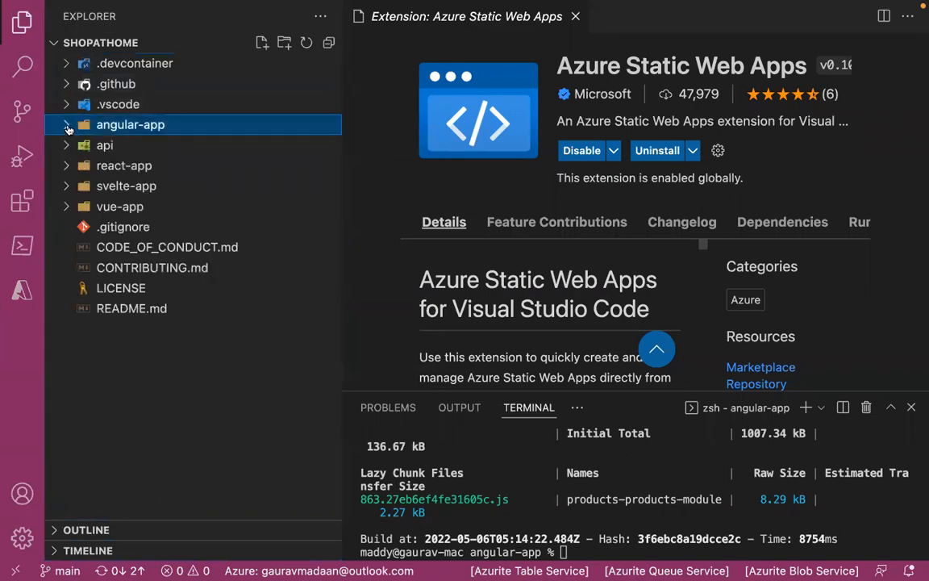
- Collapse the dist folder in angular-app and open product.service.ts from src/app/products
{"action": "left_click", "coordinate": [68, 125]}
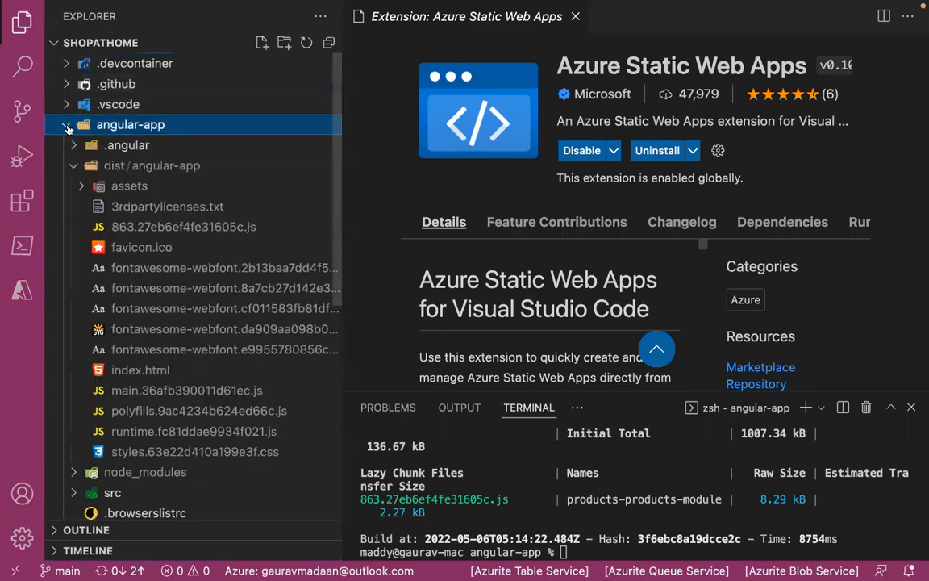
{"action": "left_click", "coordinate": [73, 167]}
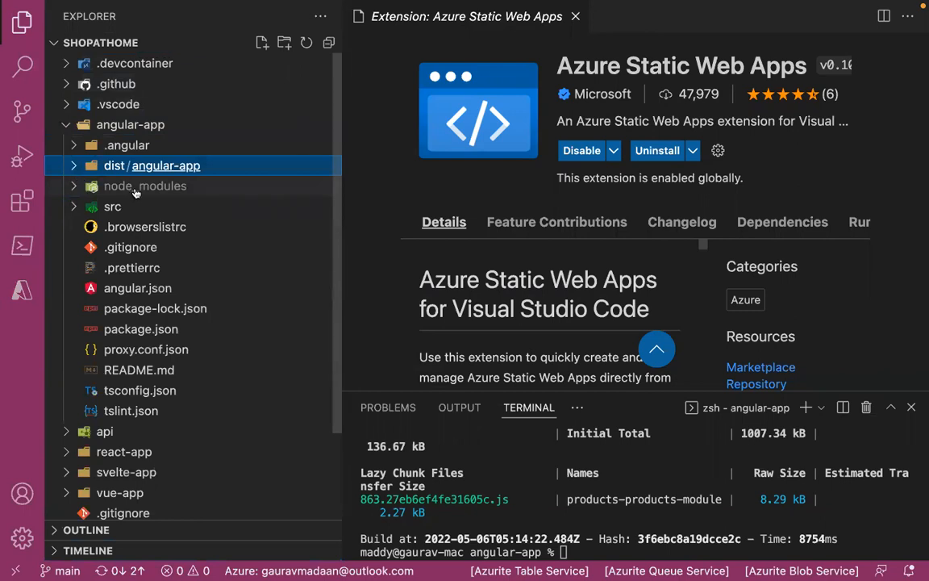
{"action": "left_click", "coordinate": [78, 208]}
{"action": "scroll", "coordinate": [174, 258], "scroll_direction": "down", "scroll_amount": 3}
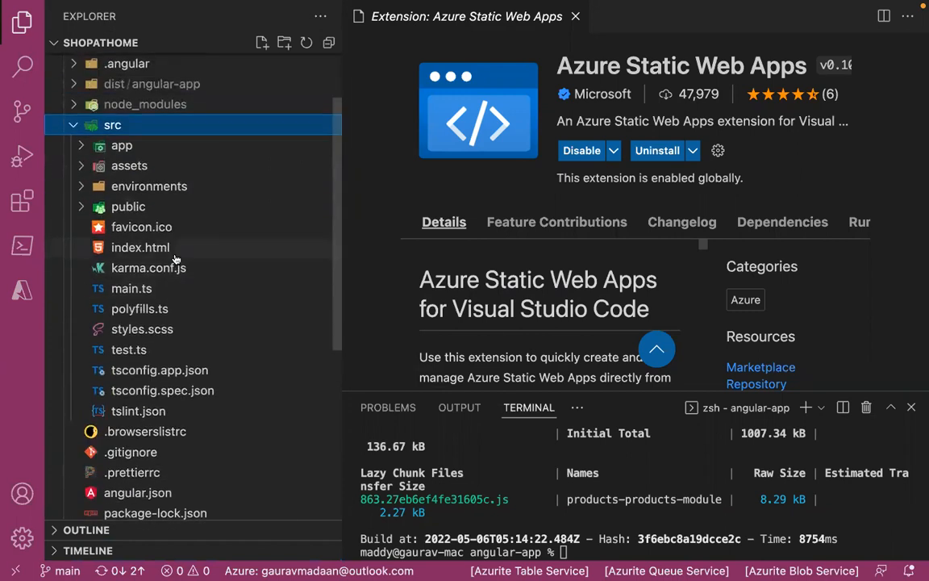
{"action": "left_click", "coordinate": [77, 150]}
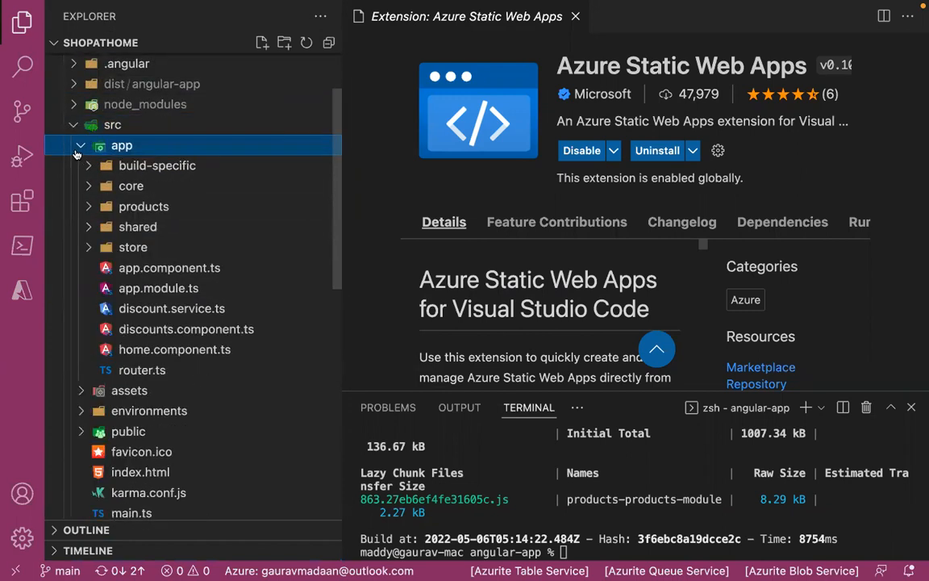
{"action": "left_click", "coordinate": [89, 208]}
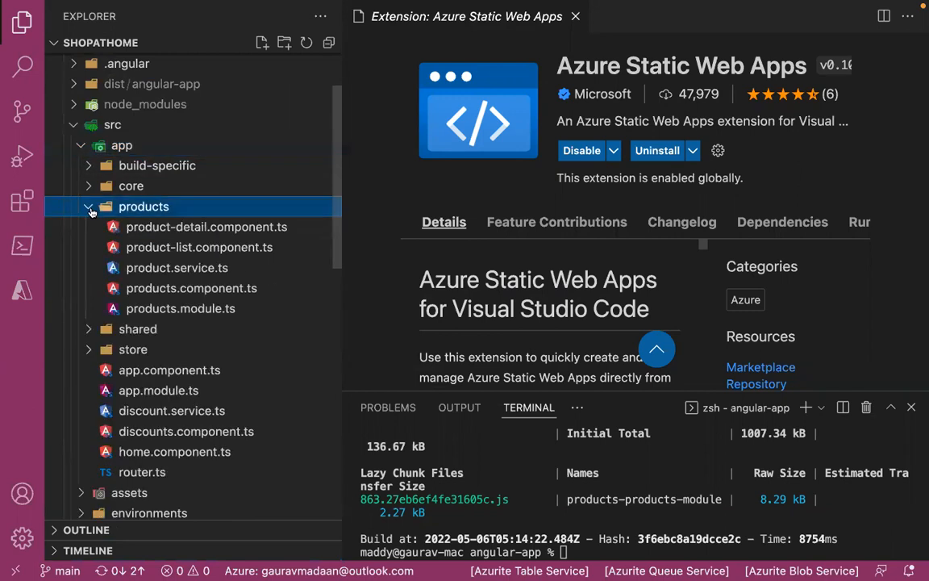
{"action": "left_click", "coordinate": [176, 266]}
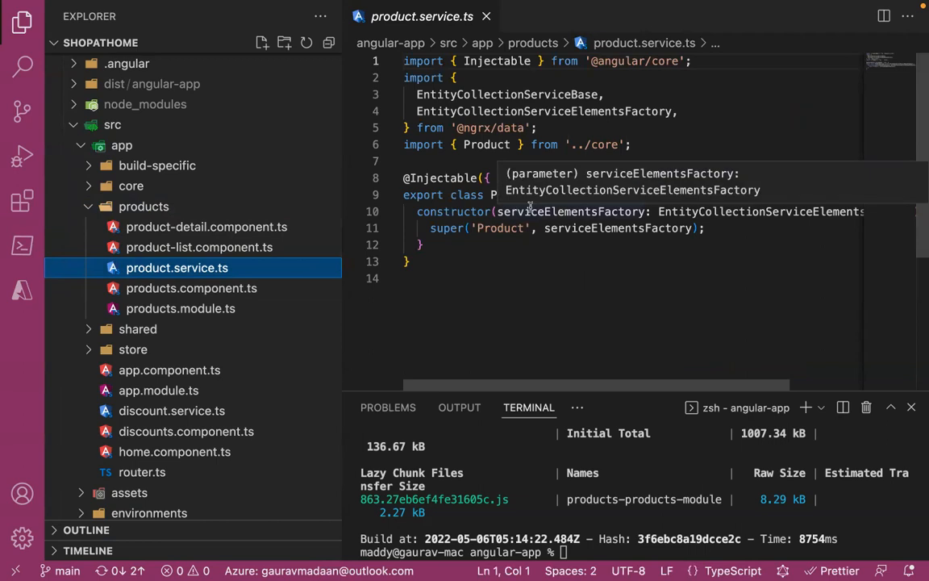
- Review environment.prod.ts and environment.ts in src/environments and collapse the angular-app folder
{"action": "scroll", "coordinate": [247, 367], "scroll_direction": "down", "scroll_amount": 3}
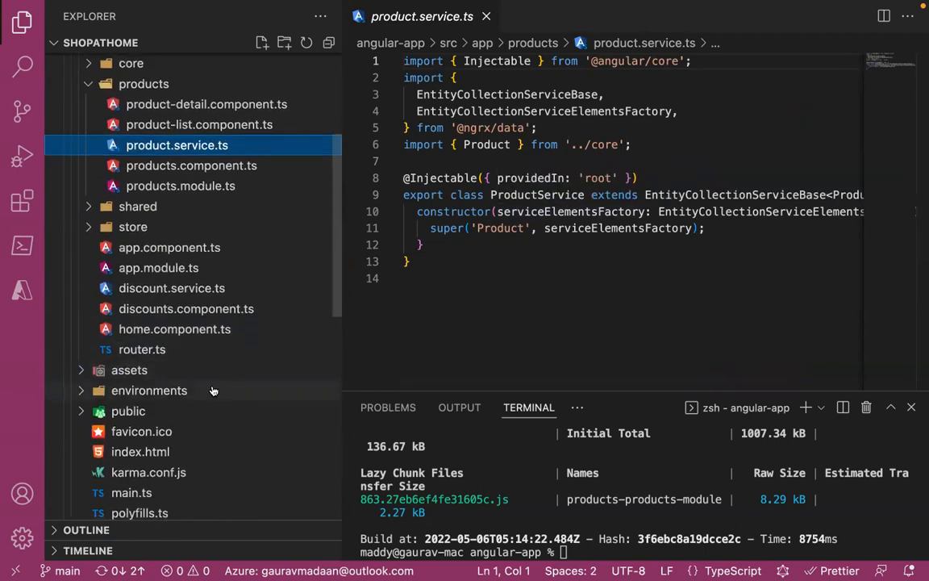
{"action": "left_click", "coordinate": [212, 391]}
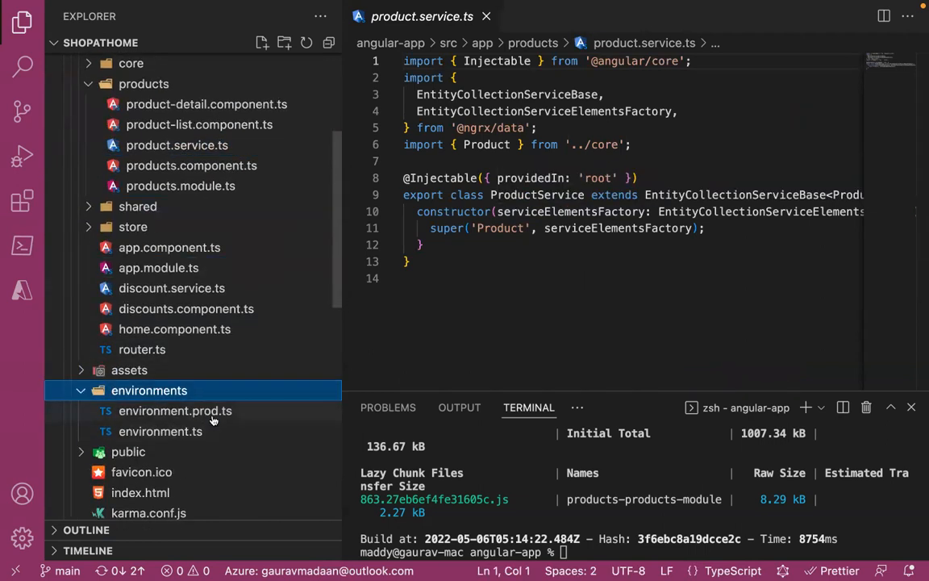
{"action": "left_click", "coordinate": [212, 412]}
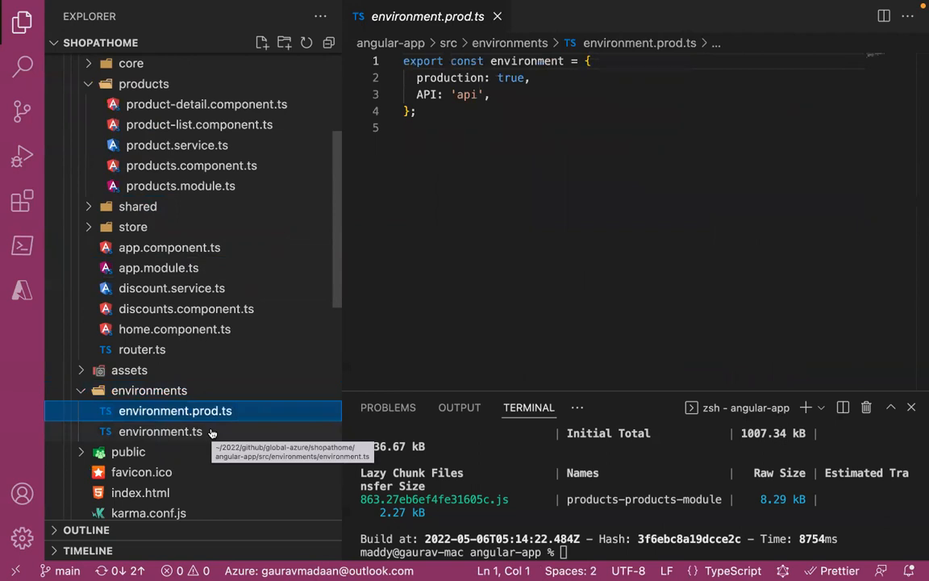
{"action": "left_click", "coordinate": [212, 433]}
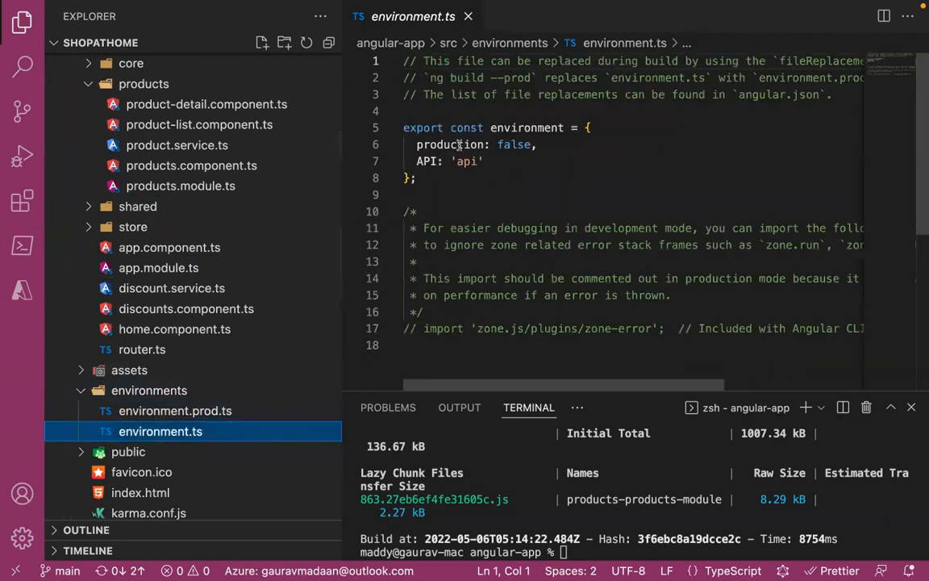
{"action": "scroll", "coordinate": [226, 265], "scroll_direction": "down", "scroll_amount": 10}
{"action": "scroll", "coordinate": [223, 266], "scroll_direction": "up", "scroll_amount": 8}
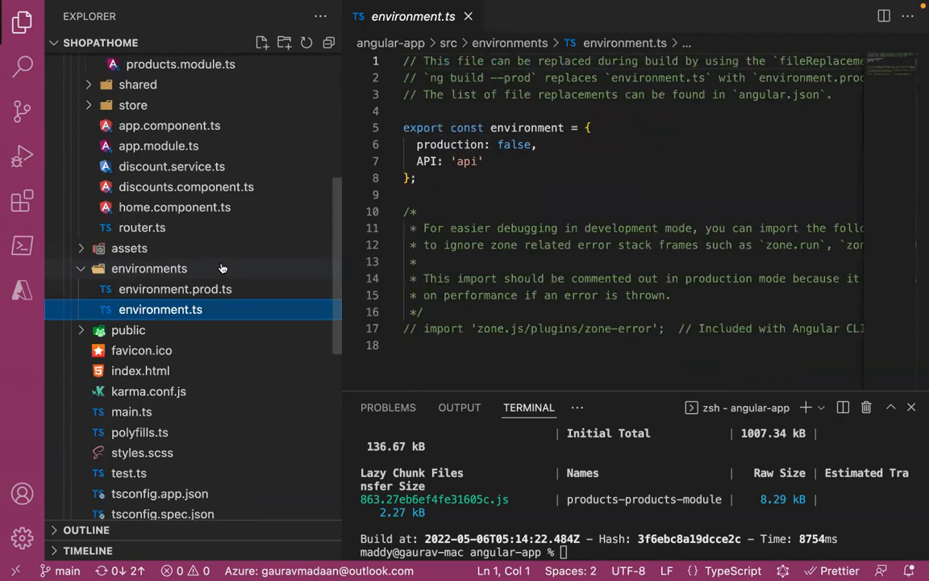
{"action": "scroll", "coordinate": [223, 268], "scroll_direction": "up", "scroll_amount": 8}
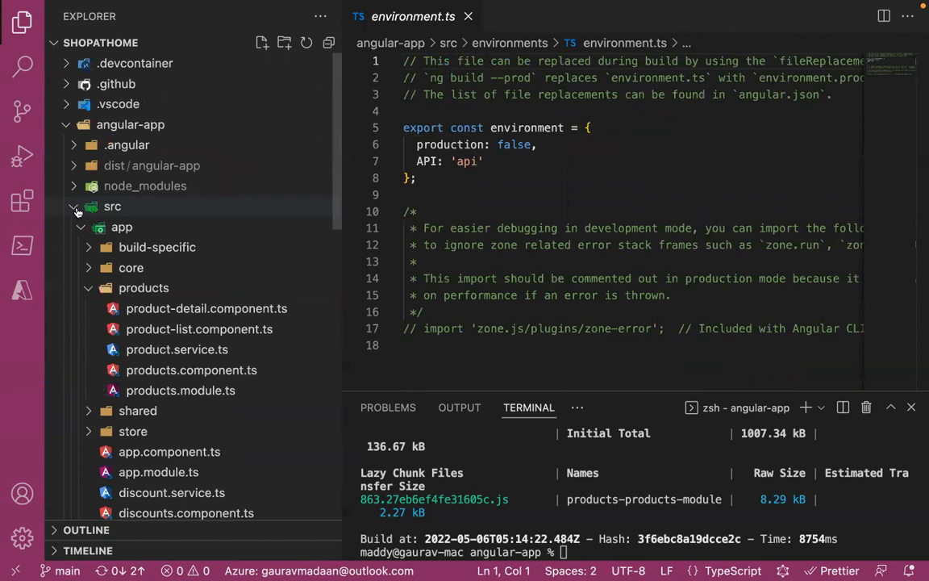
{"action": "left_click", "coordinate": [75, 208]}
{"action": "left_click", "coordinate": [63, 123]}
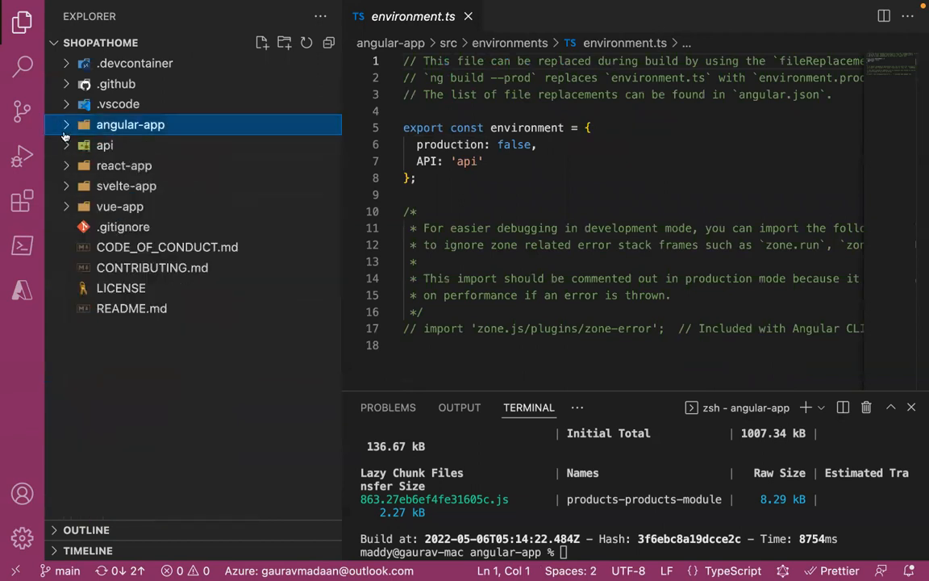
- Examine index.js and the trigger type, methods and route in function.json of the api folder's discounts-get function
{"action": "left_click", "coordinate": [67, 145]}
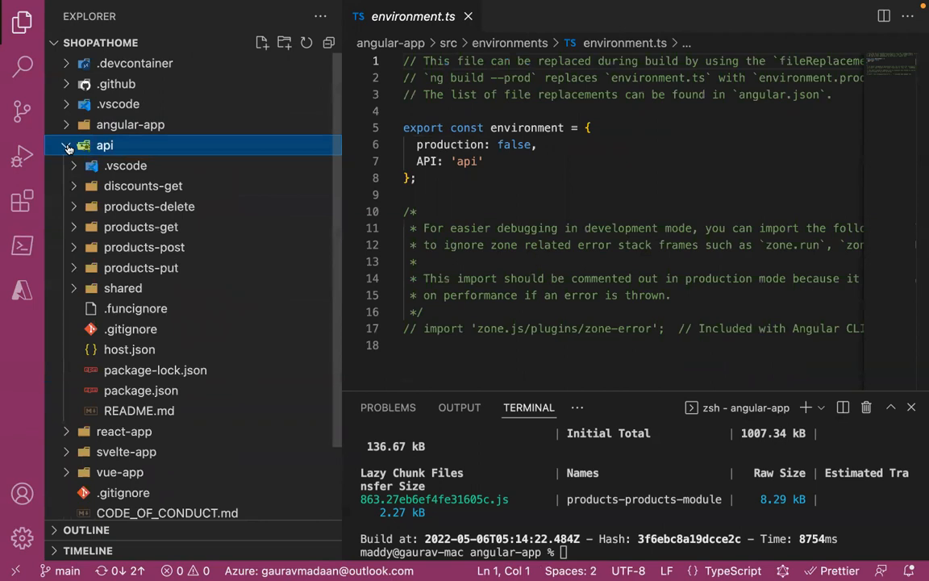
{"action": "left_click", "coordinate": [134, 184]}
{"action": "left_click", "coordinate": [152, 227]}
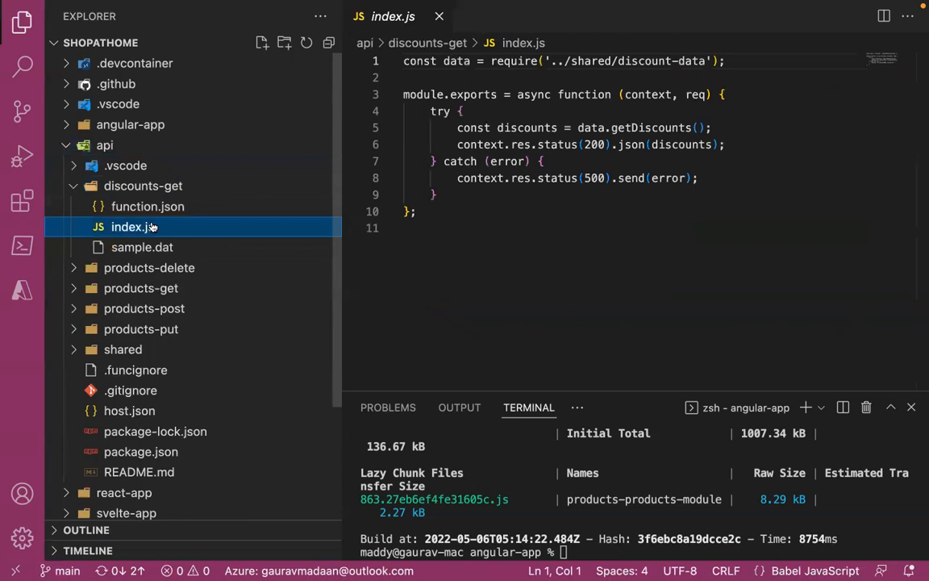
{"action": "left_click", "coordinate": [189, 209]}
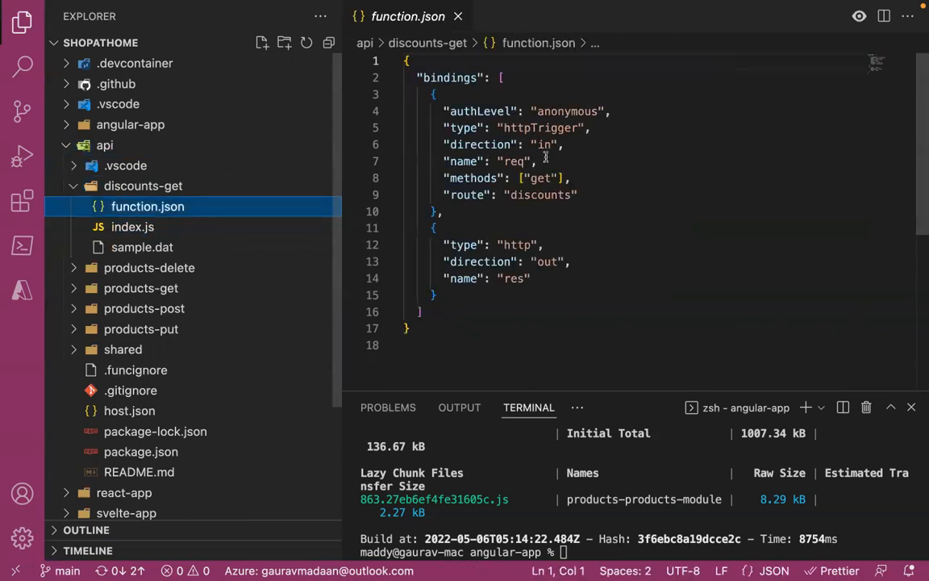
{"action": "double_click", "coordinate": [555, 129]}
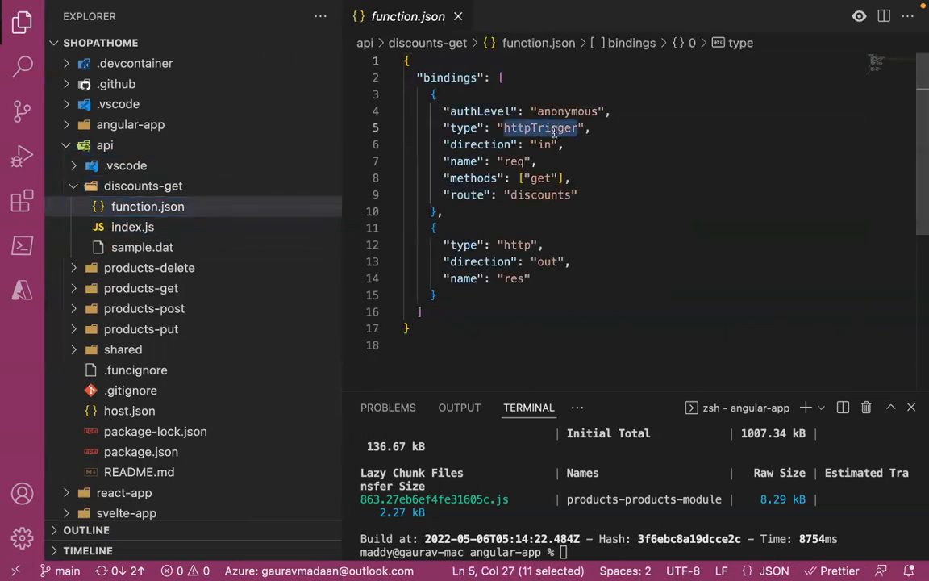
{"action": "double_click", "coordinate": [541, 178]}
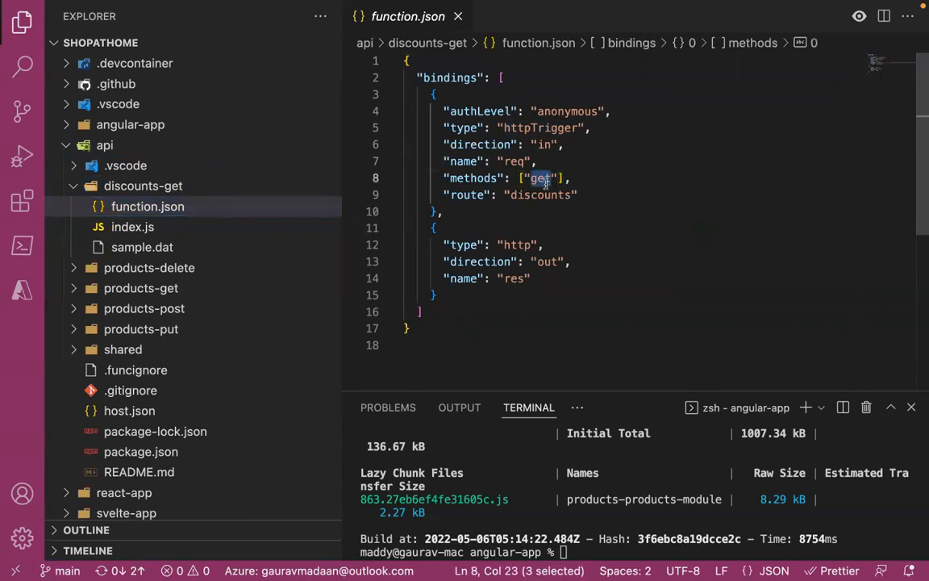
{"action": "double_click", "coordinate": [547, 194]}
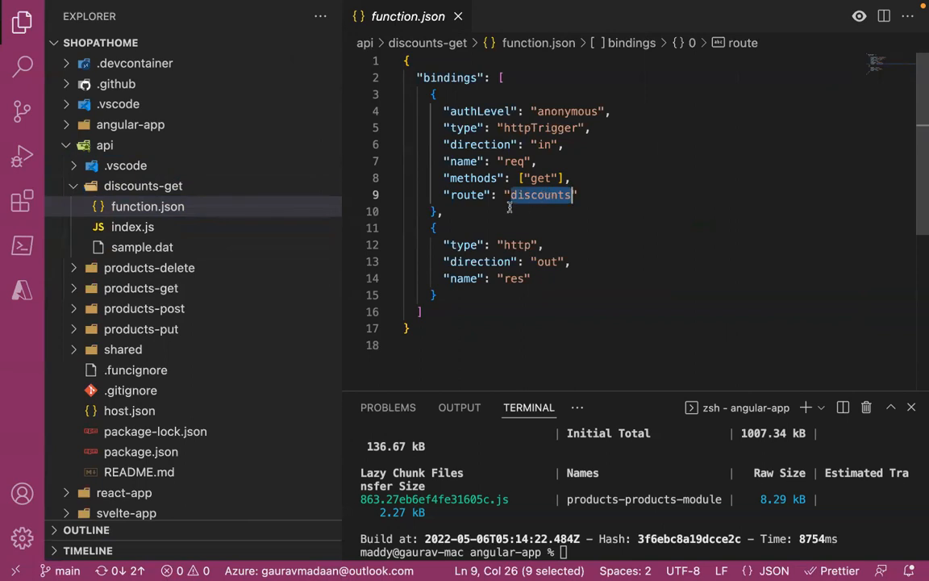
{"action": "left_click", "coordinate": [185, 228]}
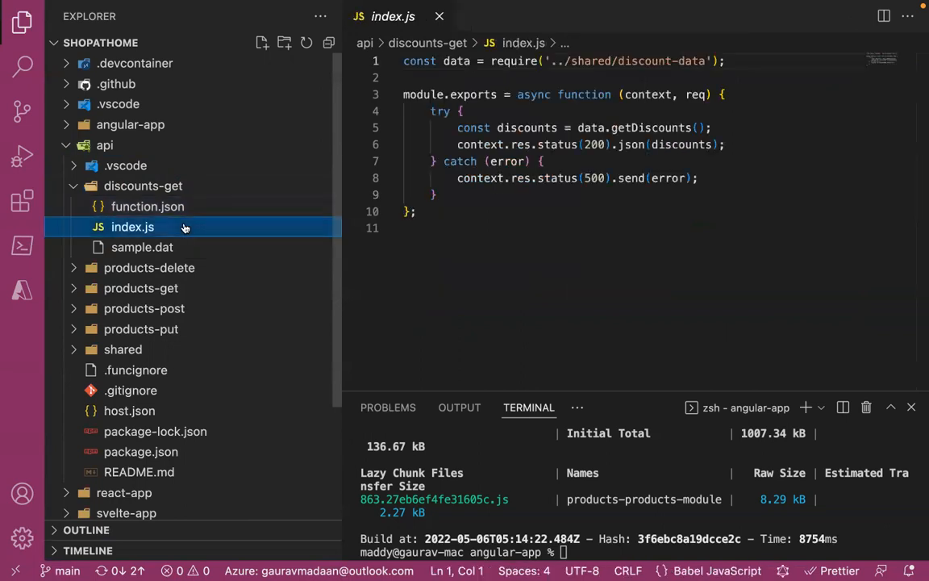
- View the index.js files of the products-delete and products-get functions
{"action": "left_click", "coordinate": [207, 268]}
{"action": "left_click", "coordinate": [185, 310]}
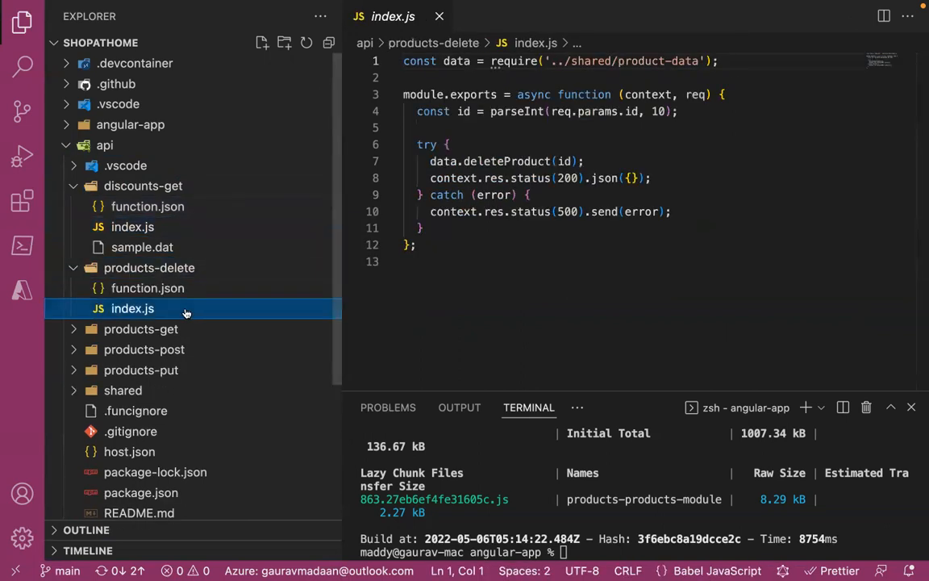
{"action": "left_click", "coordinate": [182, 329]}
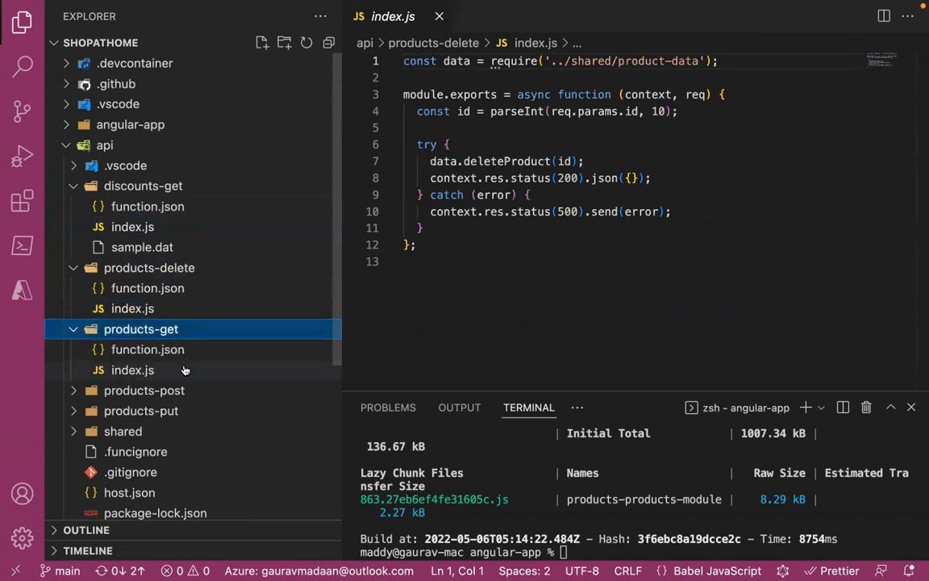
{"action": "left_click", "coordinate": [185, 370]}
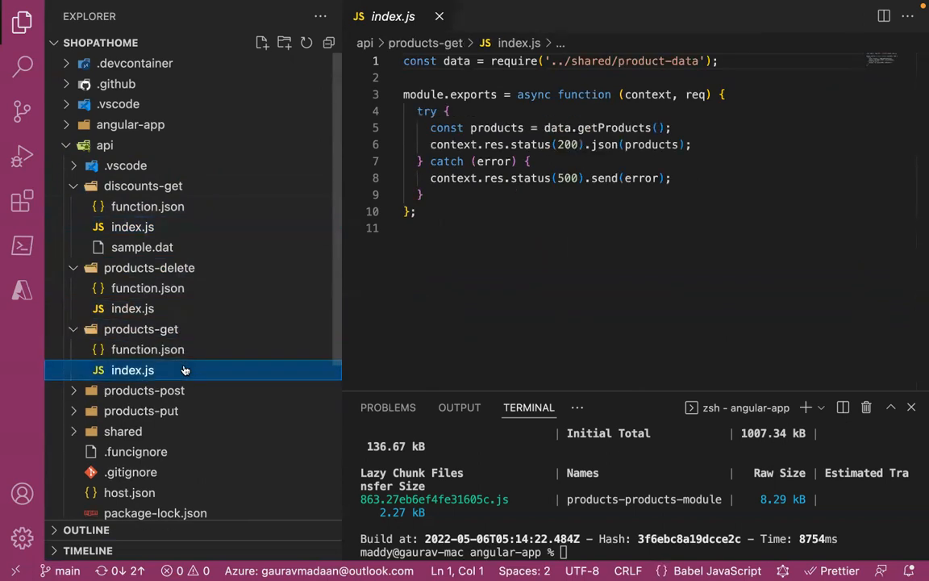
- Review the api folder's package.json and collapse the api folder
{"action": "left_click", "coordinate": [68, 150]}
{"action": "left_click", "coordinate": [68, 150]}
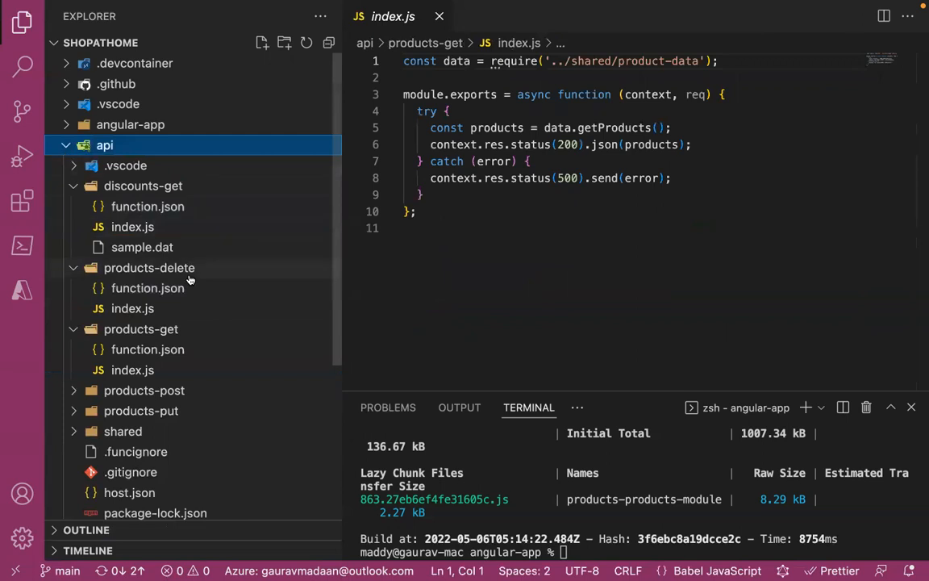
{"action": "scroll", "coordinate": [189, 280], "scroll_direction": "down", "scroll_amount": 3}
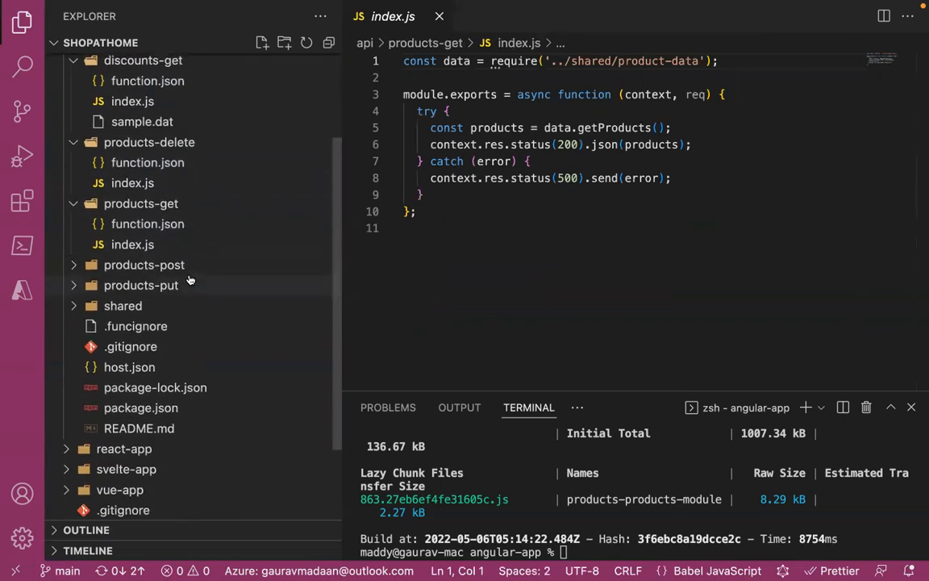
{"action": "left_click", "coordinate": [182, 395]}
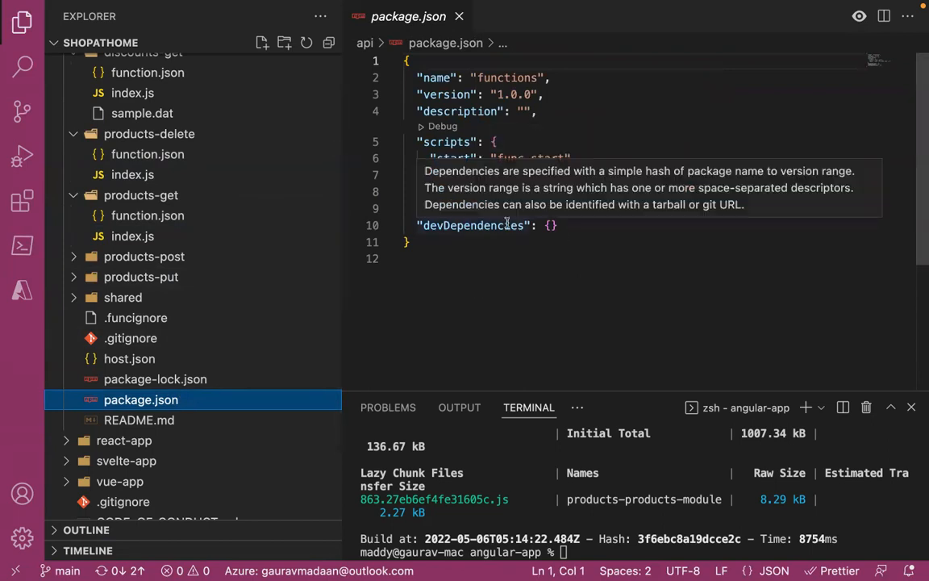
{"action": "scroll", "coordinate": [113, 153], "scroll_direction": "up", "scroll_amount": 3}
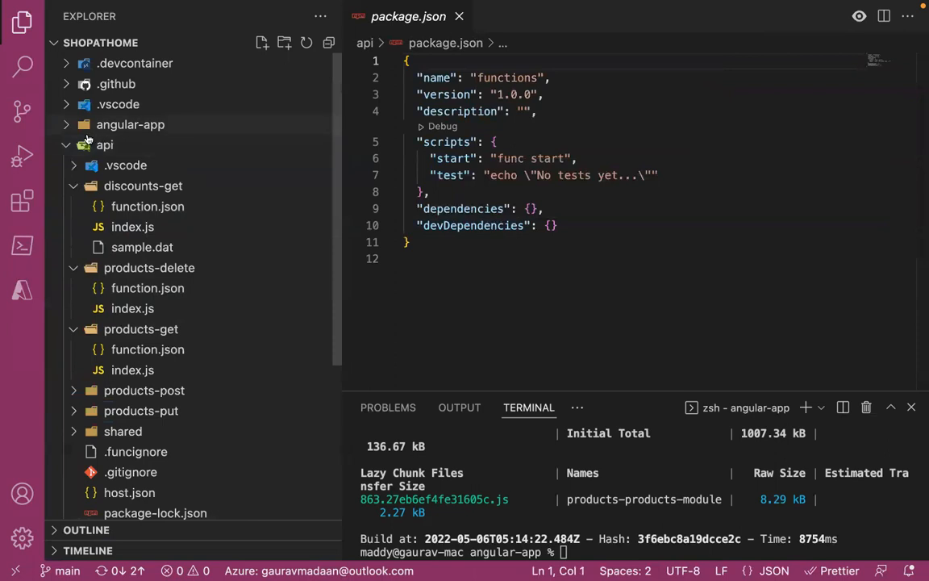
{"action": "left_click", "coordinate": [65, 147]}
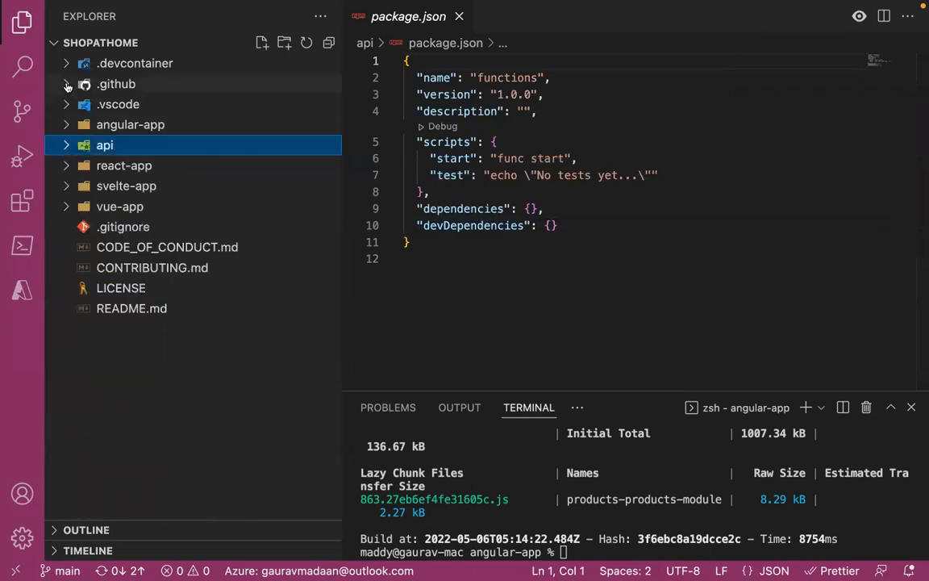
- Widen the file tree and open azure-static-web-apps-brave-desert-0e3e58810.yml from .github/workflows
{"action": "left_click", "coordinate": [67, 84]}
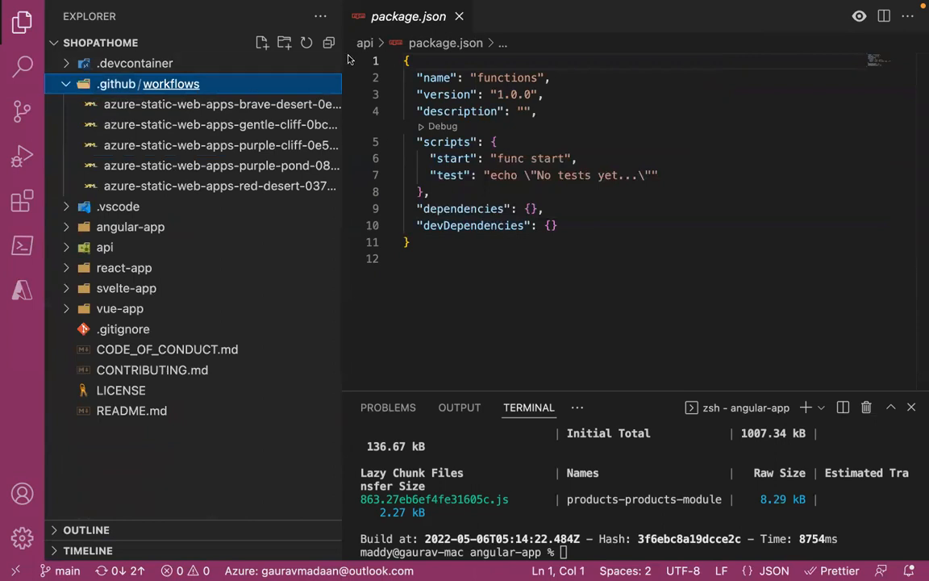
{"action": "left_click_drag", "start_coordinate": [342, 57], "coordinate": [418, 56]}
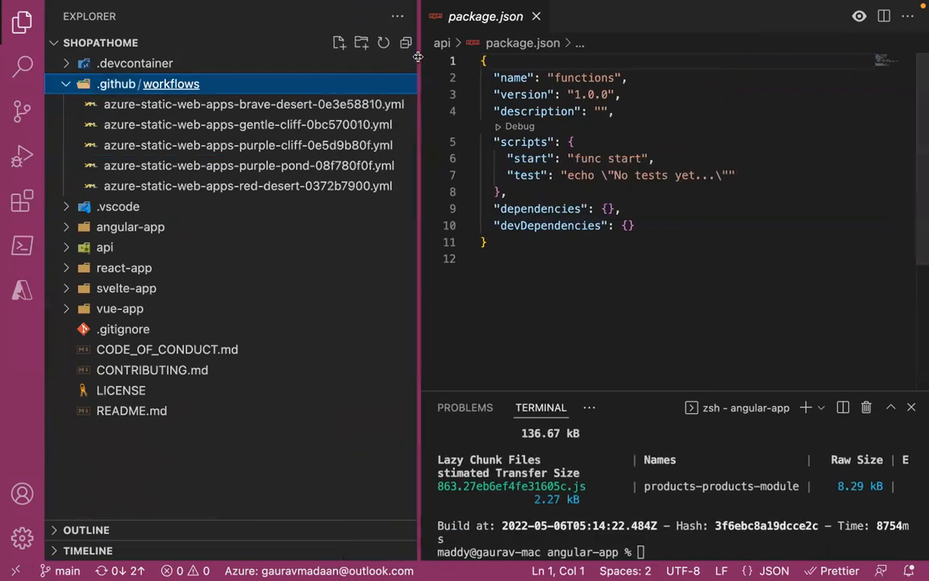
{"action": "left_click", "coordinate": [291, 107]}
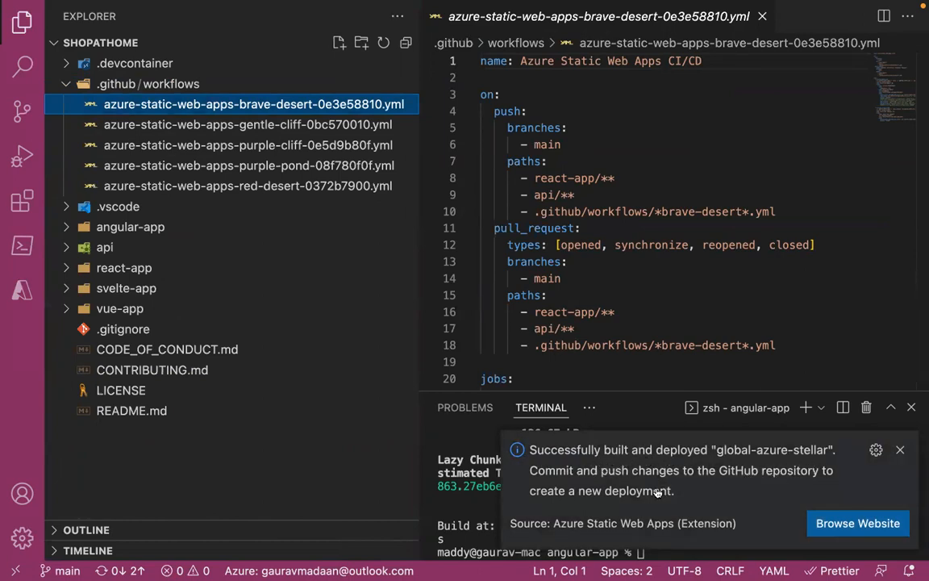
- Browse to the deployed global-azure-stellar website and check its My List and My Discounts pages
{"action": "left_click", "coordinate": [858, 523]}
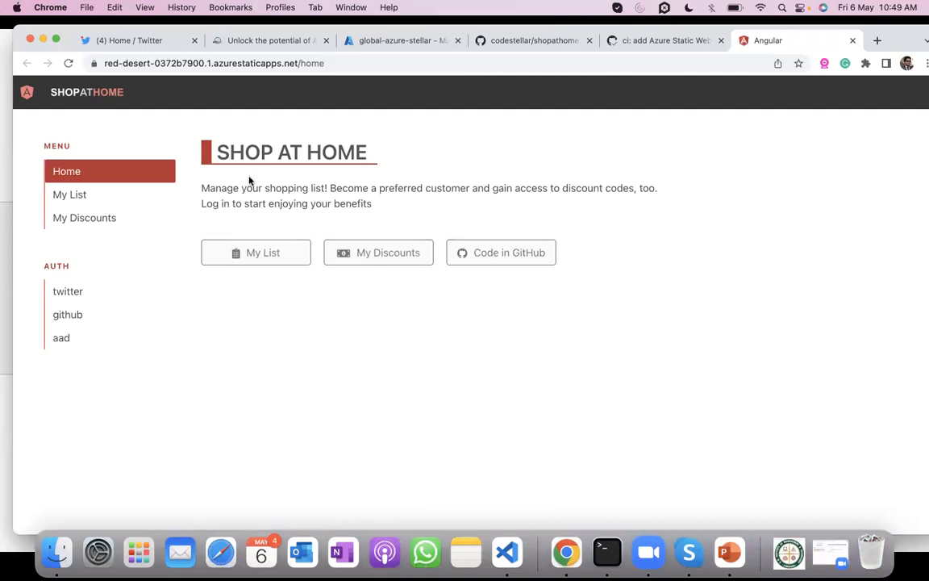
{"action": "left_click", "coordinate": [105, 197]}
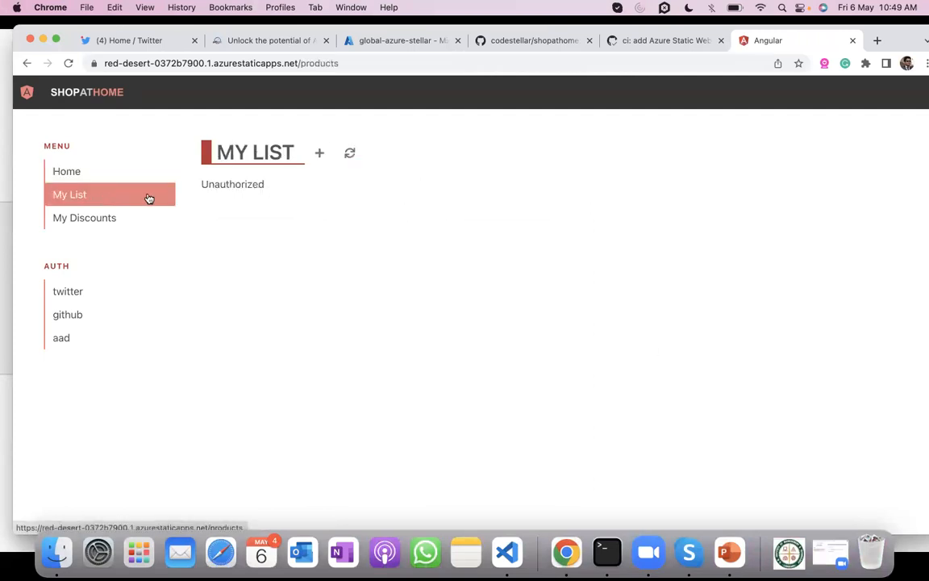
{"action": "left_click", "coordinate": [103, 222]}
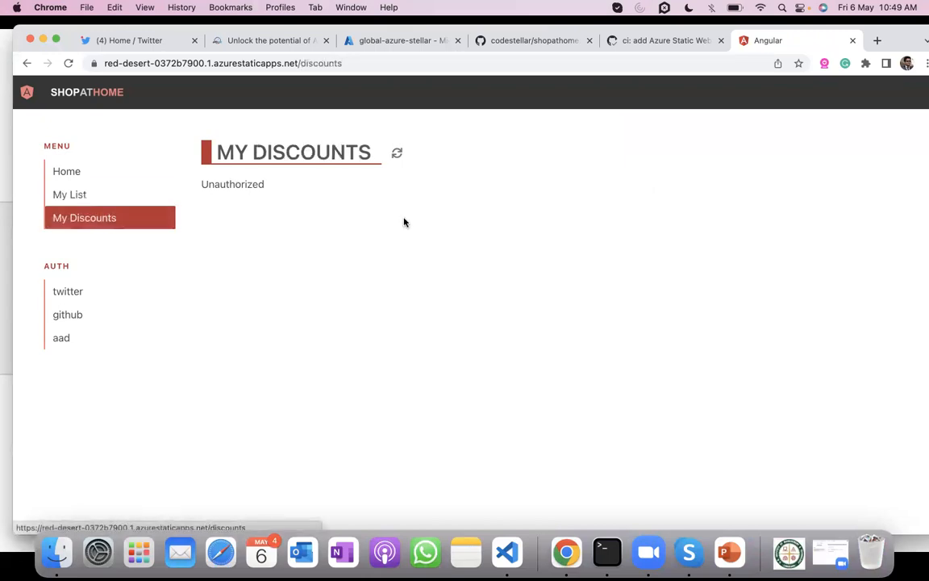
- Sign in to the deployed site with Twitter and grant the application consent to access the account details
{"action": "left_click", "coordinate": [94, 290]}
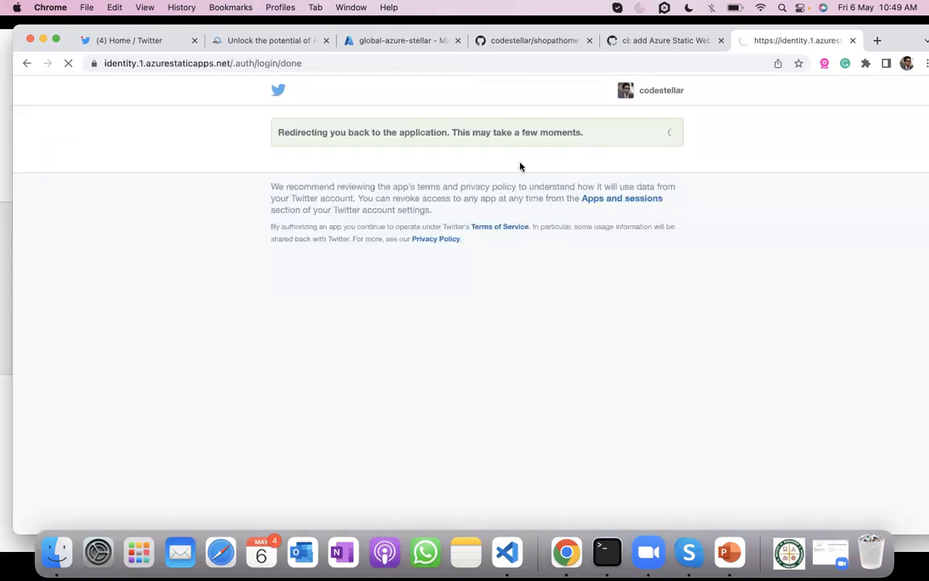
{"action": "scroll", "coordinate": [469, 324], "scroll_direction": "down", "scroll_amount": 3}
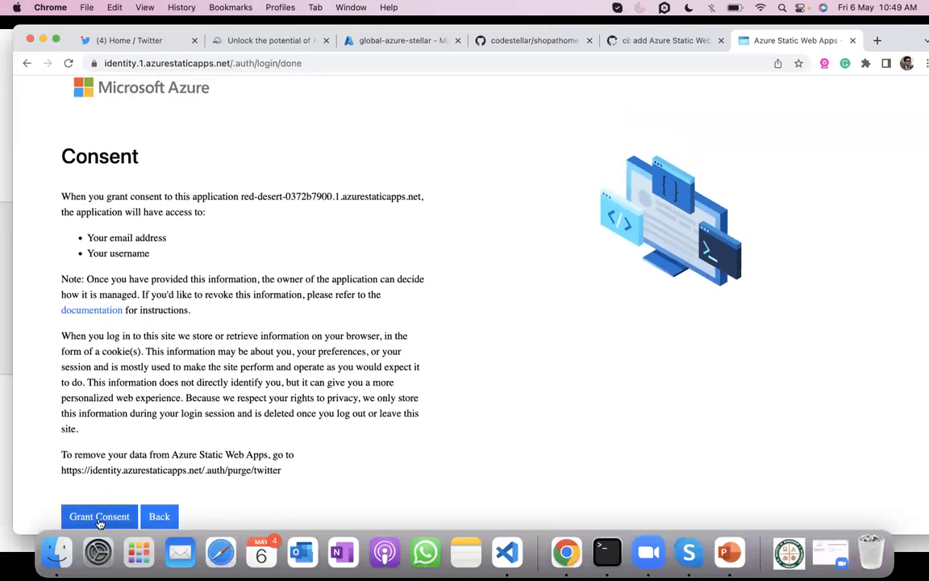
{"action": "left_click", "coordinate": [115, 516]}
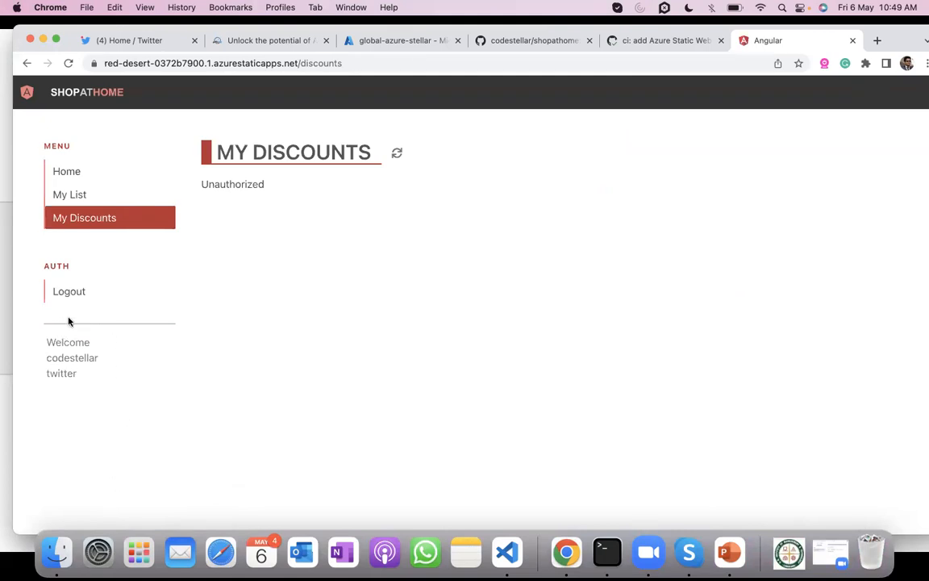
{"action": "left_click_drag", "start_coordinate": [99, 360], "coordinate": [37, 363]}
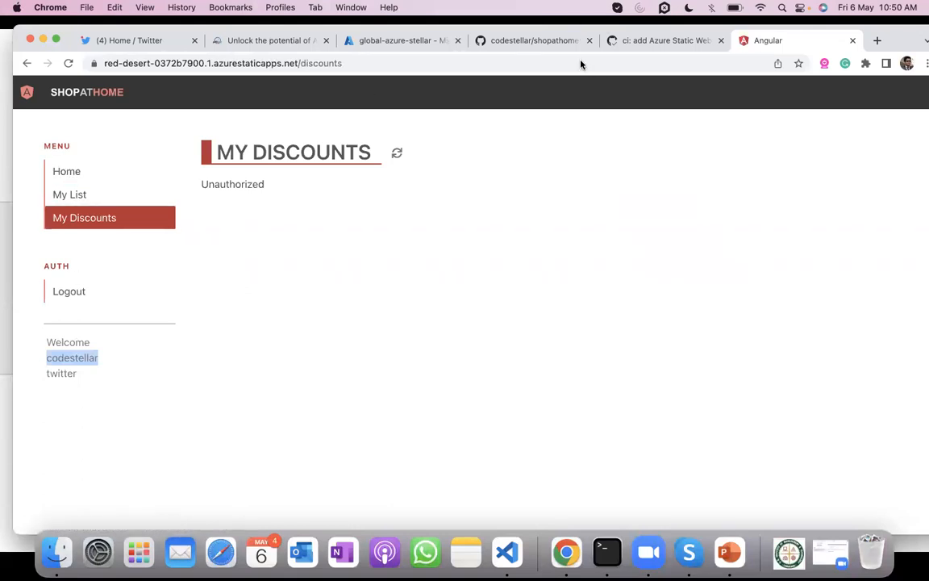
- View the products on the site's My List page as the signed-in Twitter user
{"action": "left_click", "coordinate": [124, 195]}
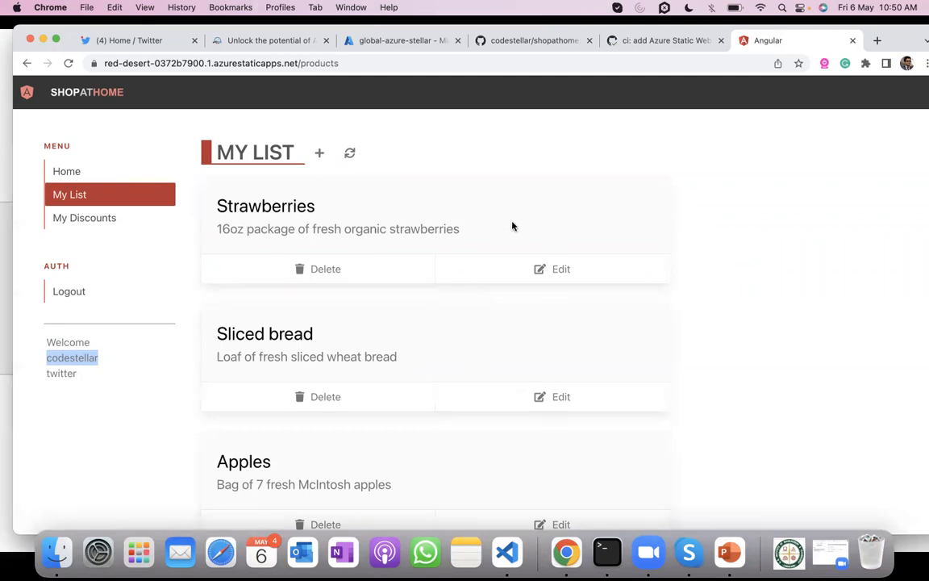
{"action": "scroll", "coordinate": [512, 226], "scroll_direction": "down", "scroll_amount": 2}
{"action": "scroll", "coordinate": [512, 226], "scroll_direction": "up", "scroll_amount": 2}
- Load the site's /api/products endpoint directly and examine the returned JSON
{"action": "double_click", "coordinate": [325, 63]}
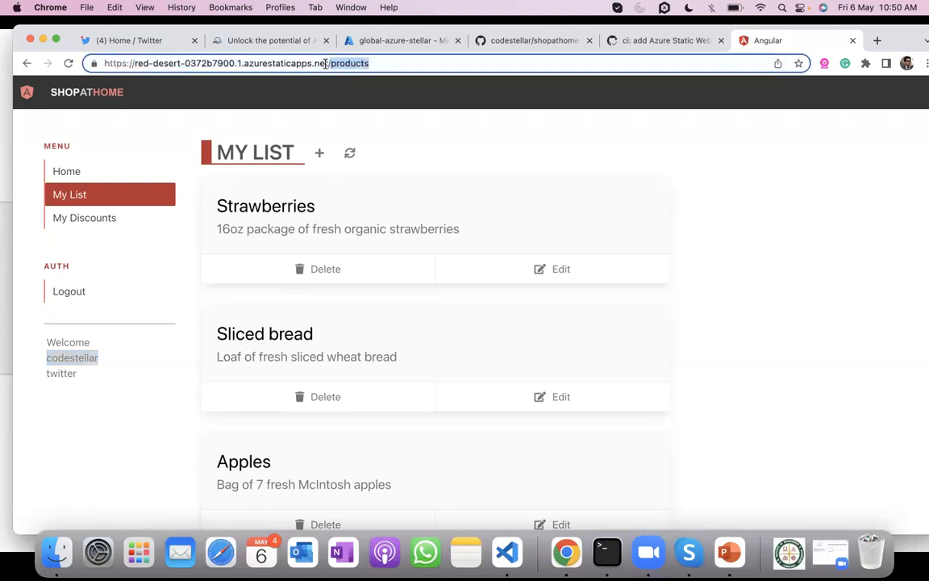
{"action": "type", "text": "/api/products"}
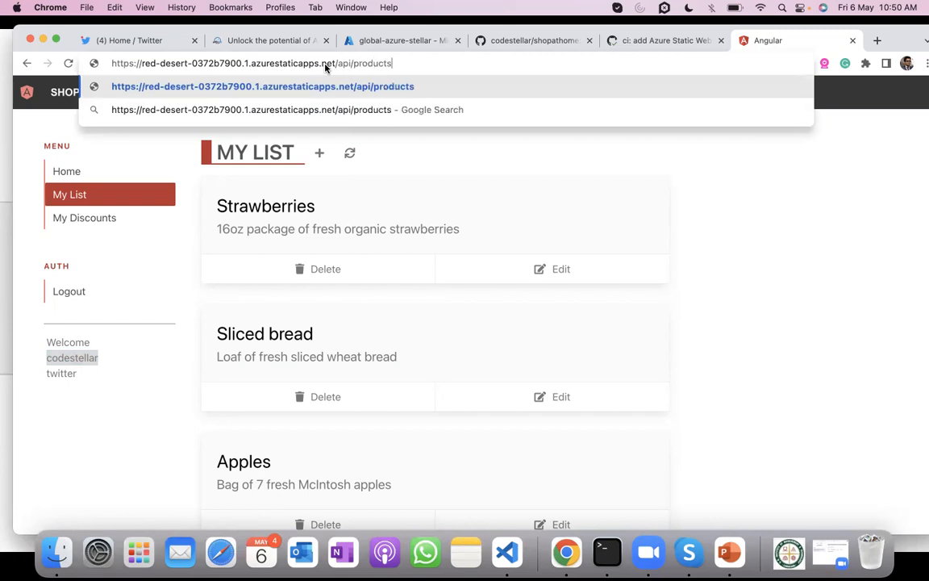
{"action": "key", "text": "Return"}
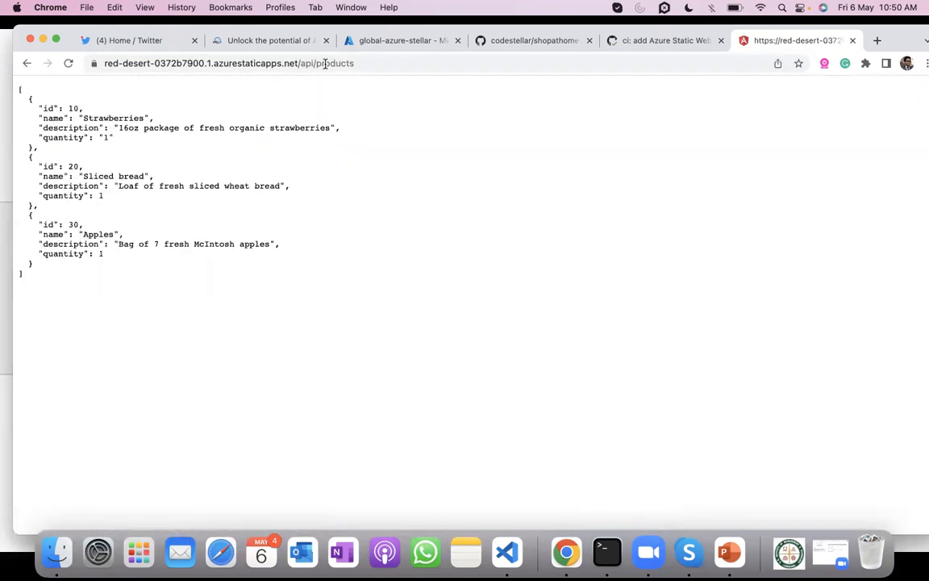
{"action": "left_click_drag", "start_coordinate": [210, 320], "coordinate": [15, 79]}
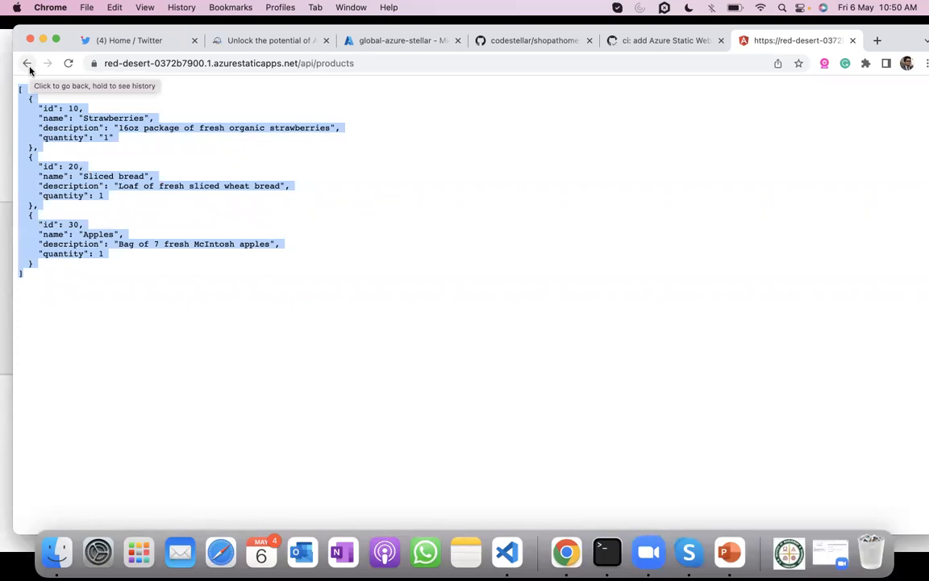
- Switch to the Azure portal, refresh the global-azure-stellar resource group and open its static web app
{"action": "left_click", "coordinate": [379, 47]}
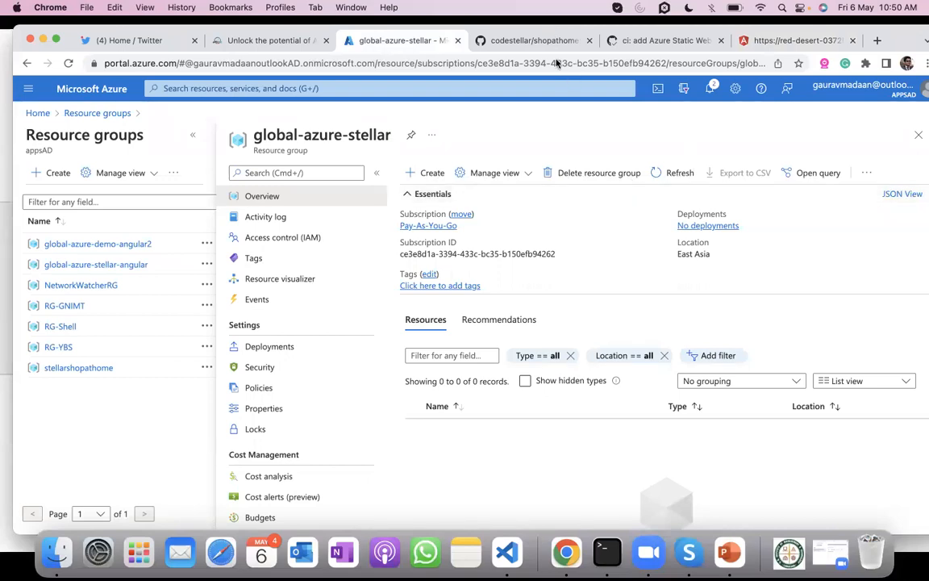
{"action": "left_click", "coordinate": [686, 176]}
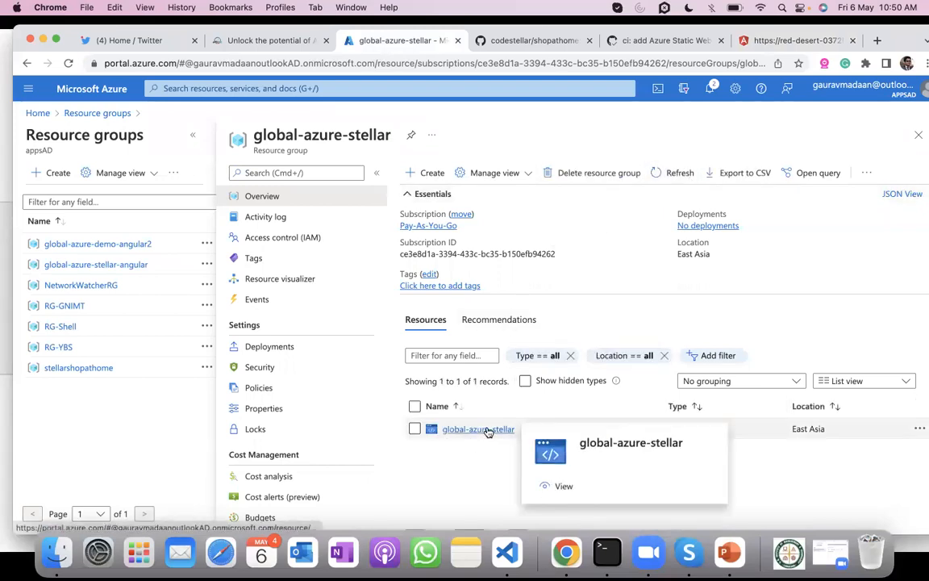
{"action": "left_click", "coordinate": [193, 134]}
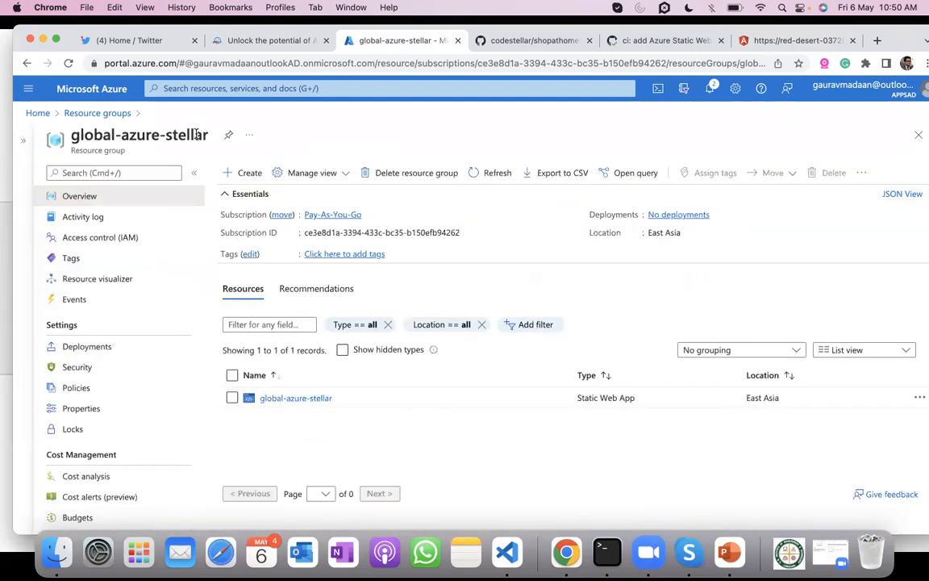
{"action": "left_click", "coordinate": [323, 397]}
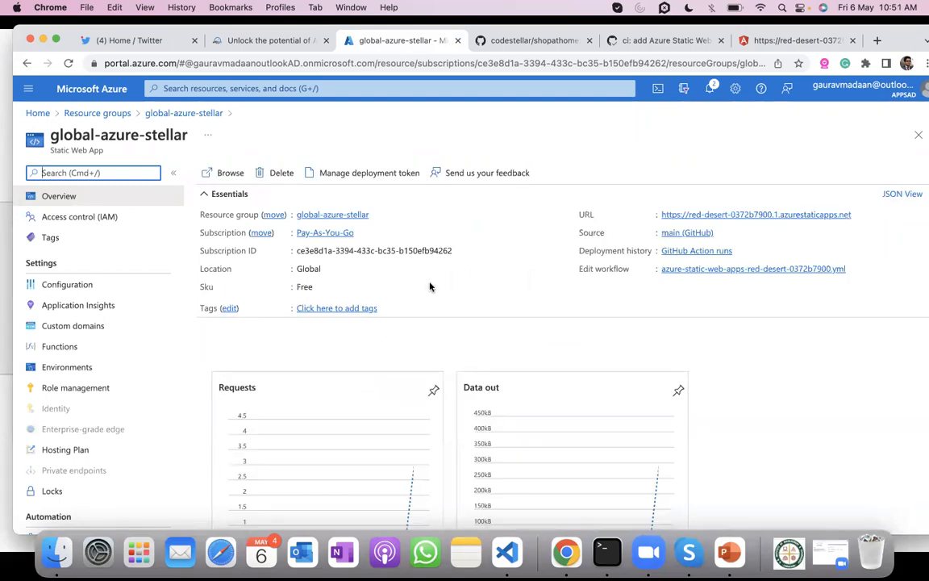
- Review the static web app's overview, including the request, data out and function charts and the resource type
{"action": "scroll", "coordinate": [423, 253], "scroll_direction": "down", "scroll_amount": 5}
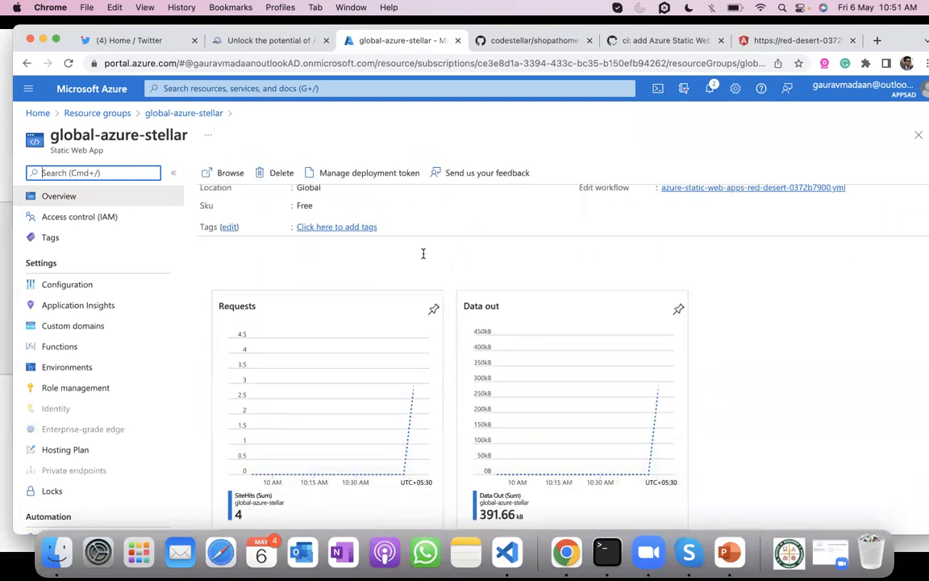
{"action": "scroll", "coordinate": [424, 257], "scroll_direction": "down", "scroll_amount": 3}
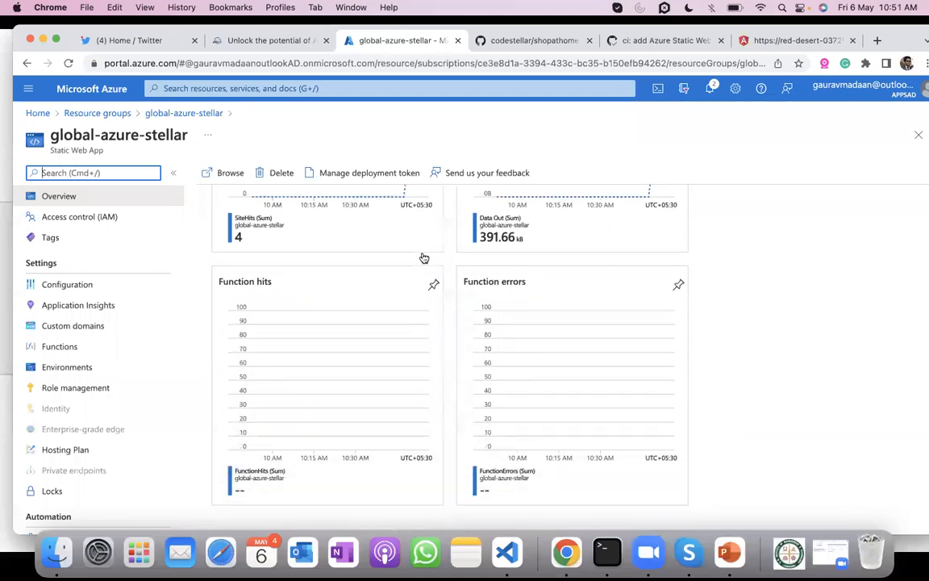
{"action": "scroll", "coordinate": [423, 256], "scroll_direction": "up", "scroll_amount": 6}
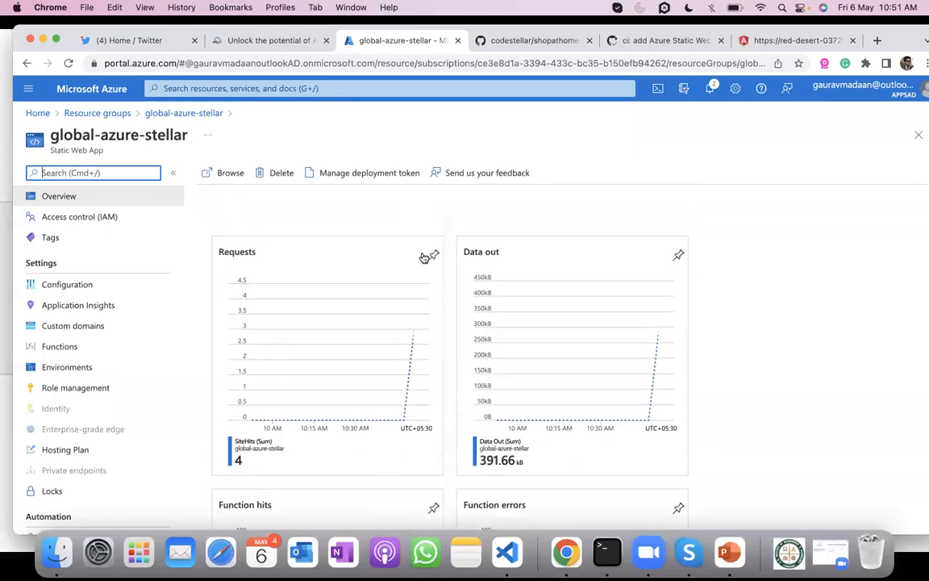
{"action": "left_click_drag", "start_coordinate": [54, 150], "coordinate": [138, 153]}
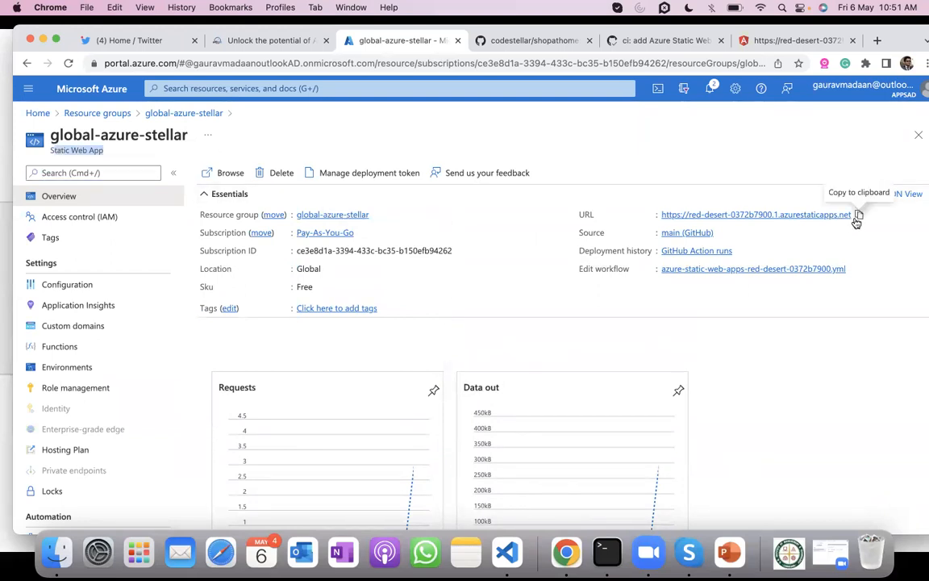
- View the static web app's custom domains and open the form for adding a custom domain
{"action": "left_click", "coordinate": [107, 325]}
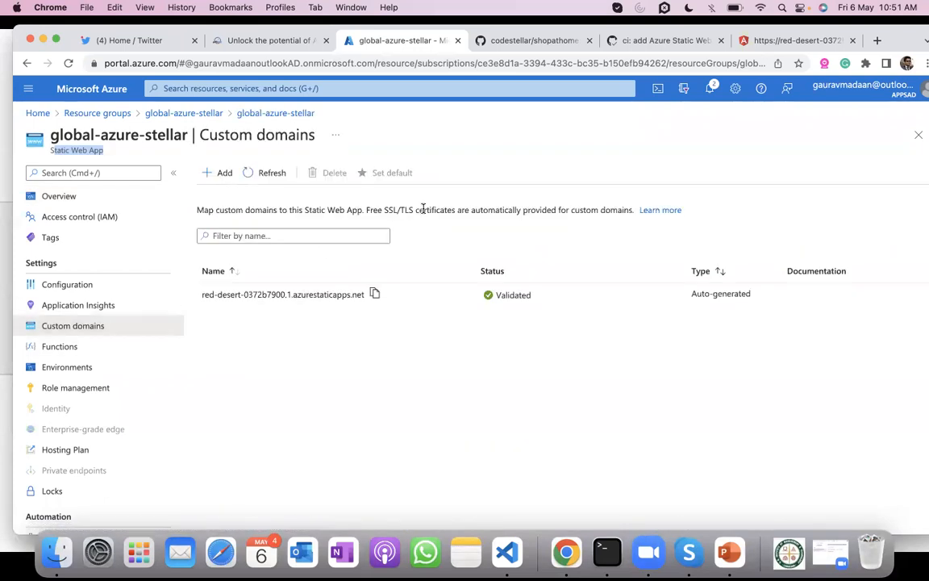
{"action": "left_click", "coordinate": [226, 175]}
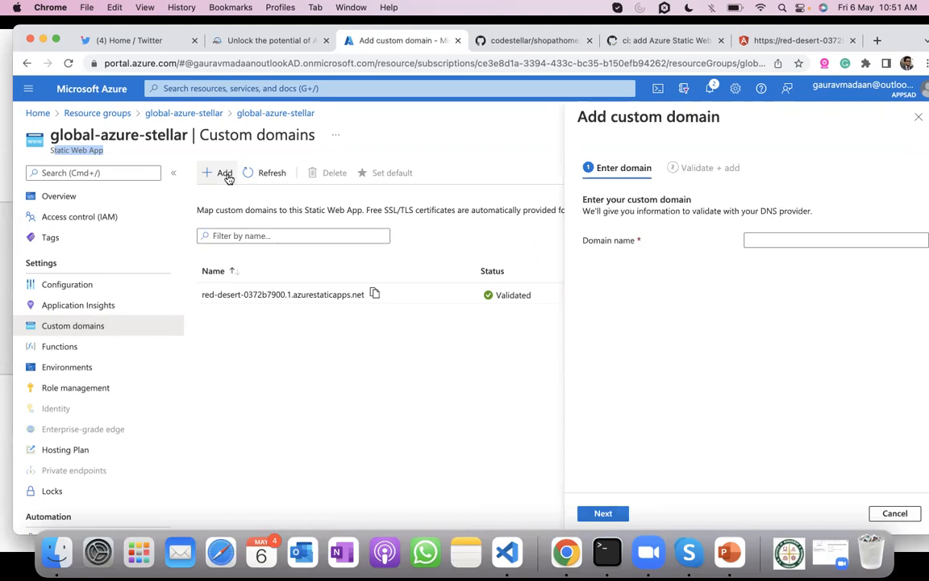
{"action": "left_click", "coordinate": [843, 239]}
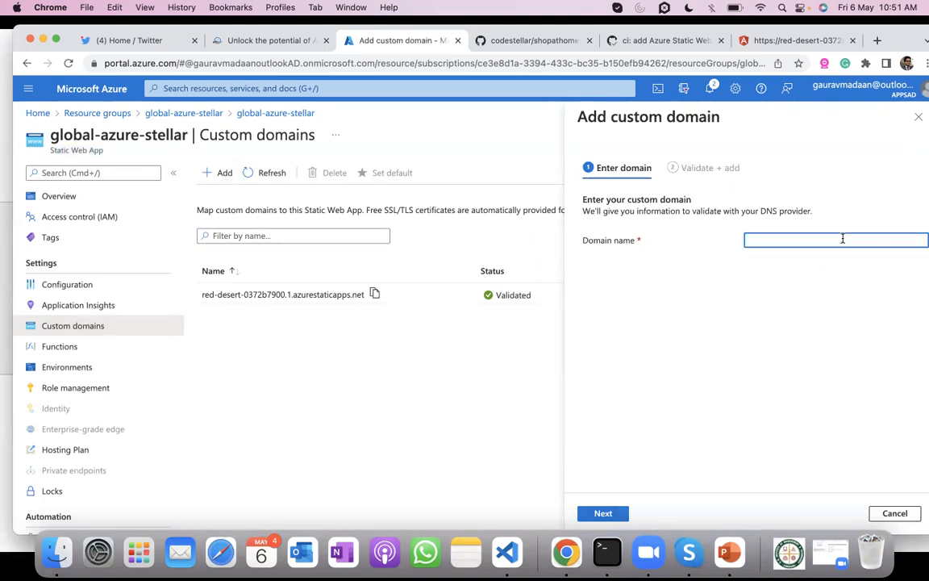
{"action": "key", "text": "super+t"}
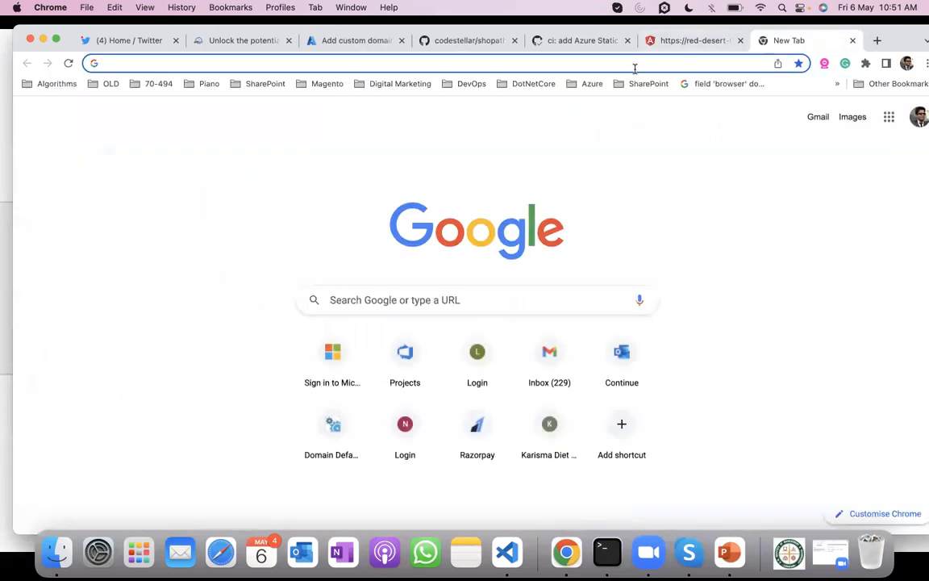
{"action": "type", "text": "shared1.arvixe.com:2083"}
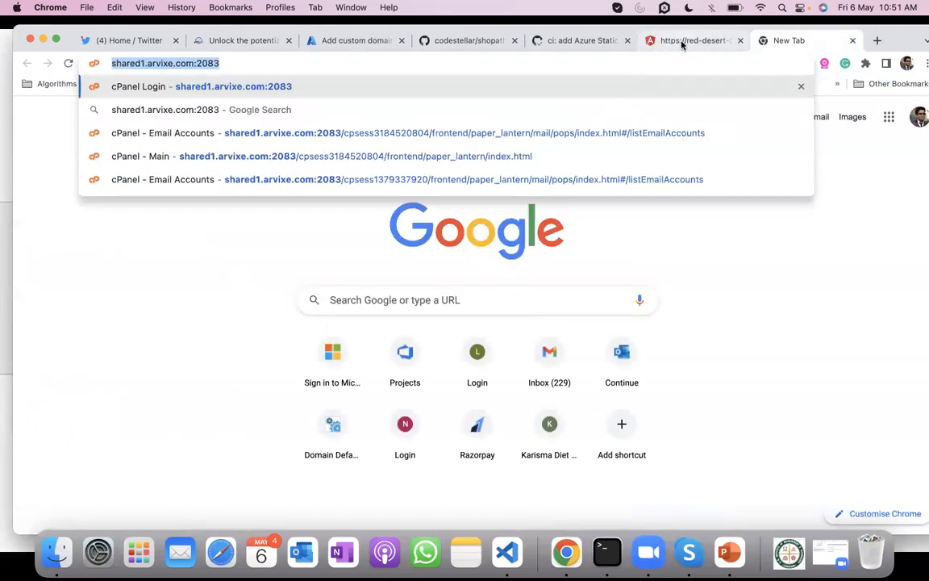
{"action": "left_click", "coordinate": [681, 42]}
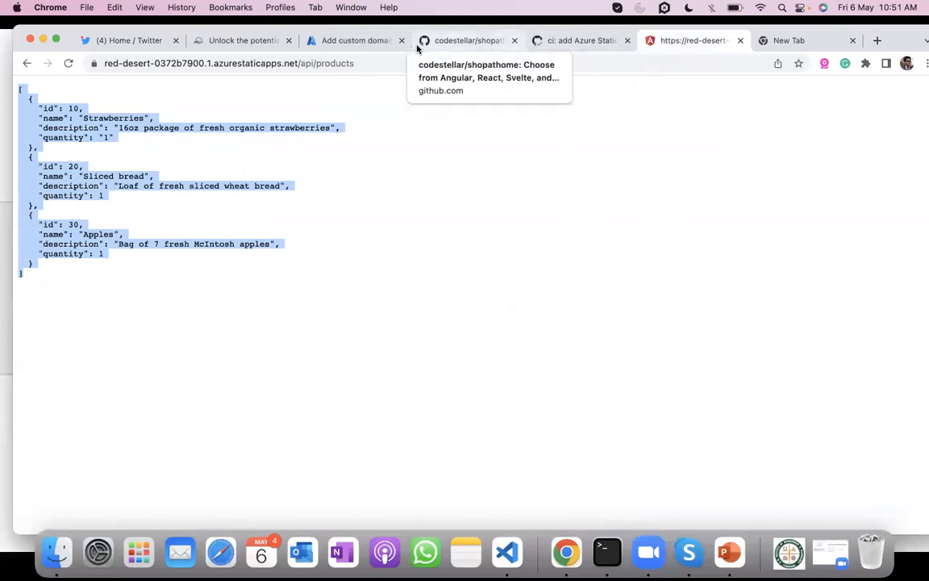
{"action": "left_click", "coordinate": [324, 39]}
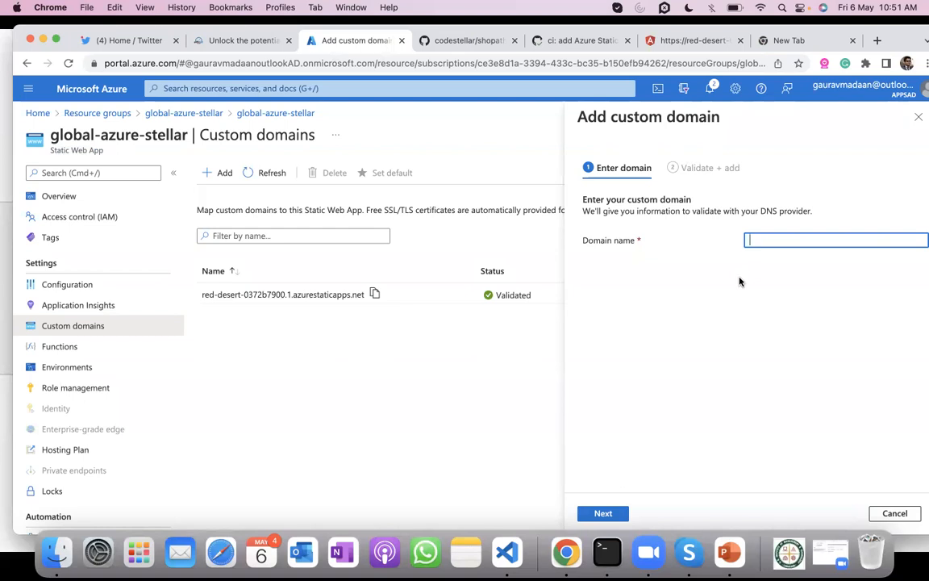
- Dismiss the custom domain form and check the Functions page for the Production environment
{"action": "left_click", "coordinate": [919, 117]}
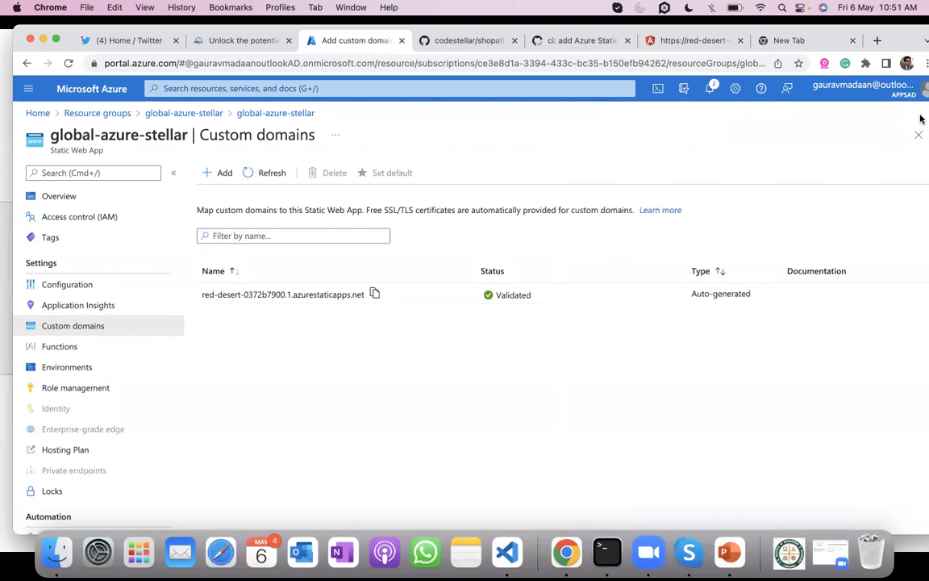
{"action": "left_click", "coordinate": [114, 343]}
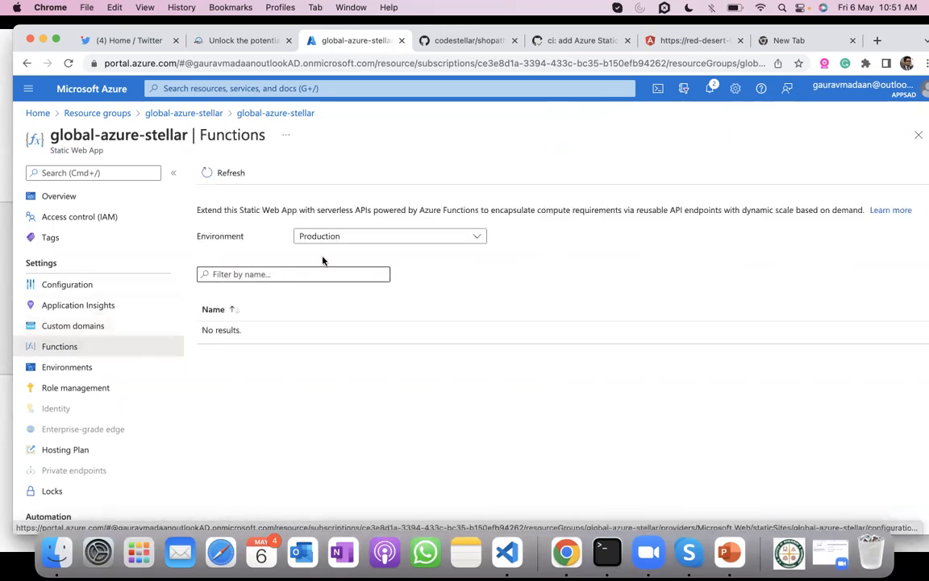
{"action": "left_click", "coordinate": [358, 237]}
{"action": "left_click", "coordinate": [357, 237]}
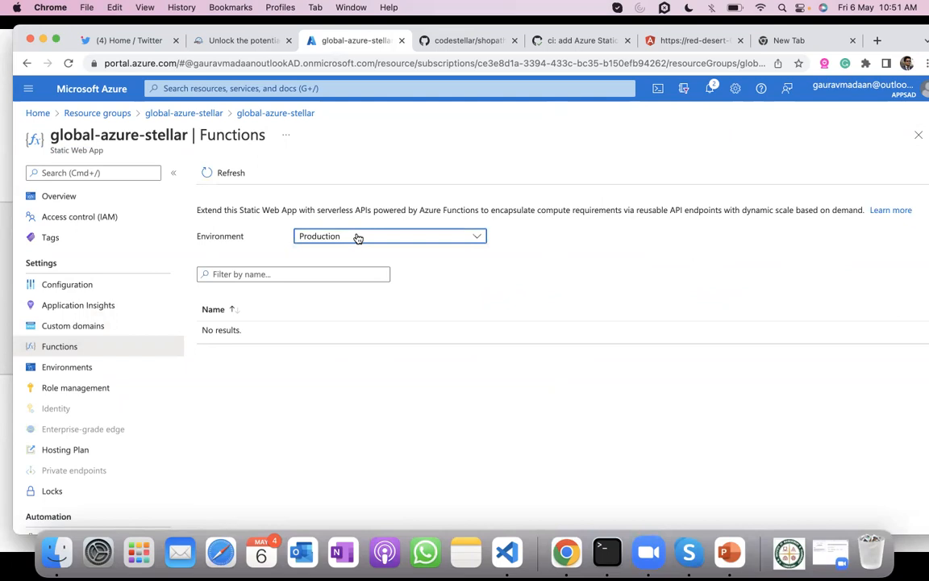
- View the static web app's Role management page and look through the remaining settings entries
{"action": "left_click", "coordinate": [75, 392]}
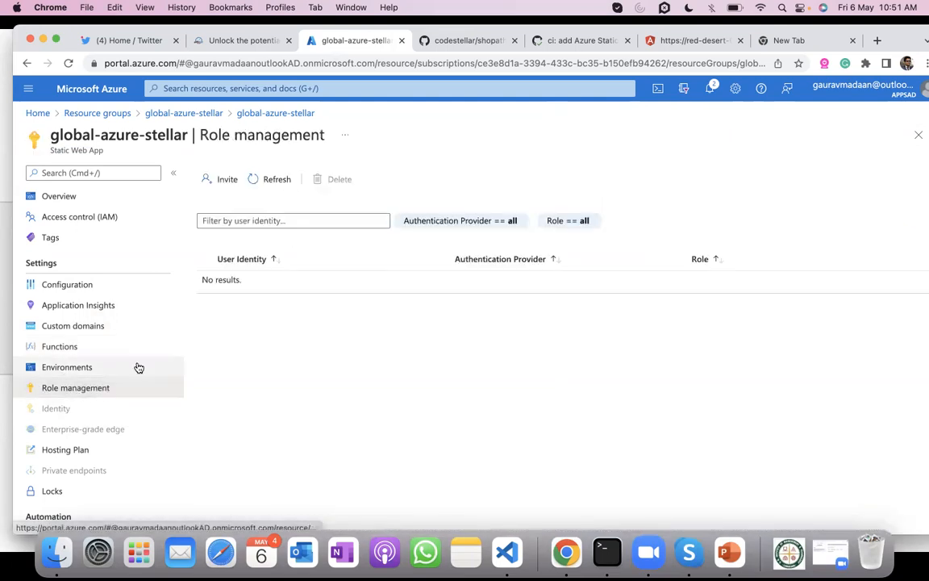
{"action": "scroll", "coordinate": [138, 375], "scroll_direction": "down", "scroll_amount": 1}
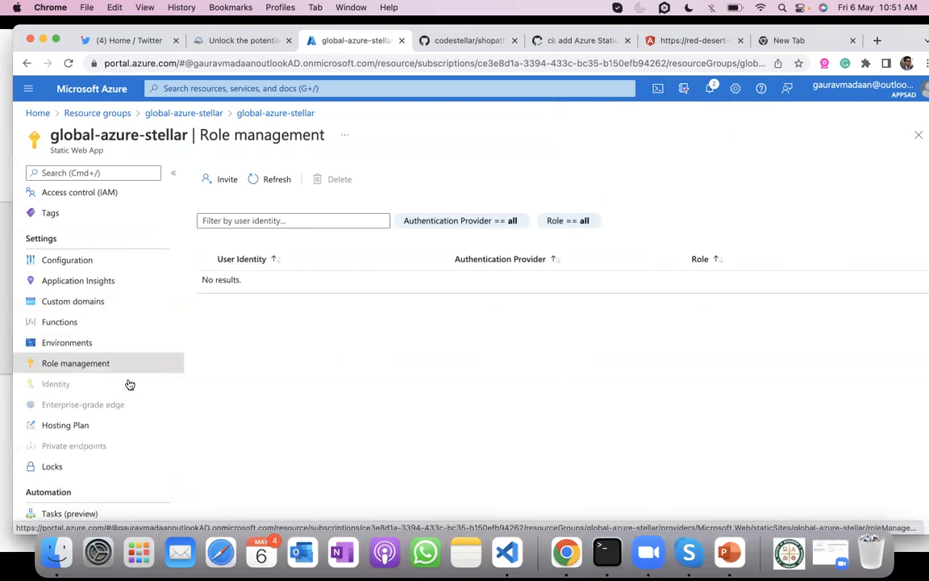
{"action": "scroll", "coordinate": [127, 383], "scroll_direction": "down", "scroll_amount": 2}
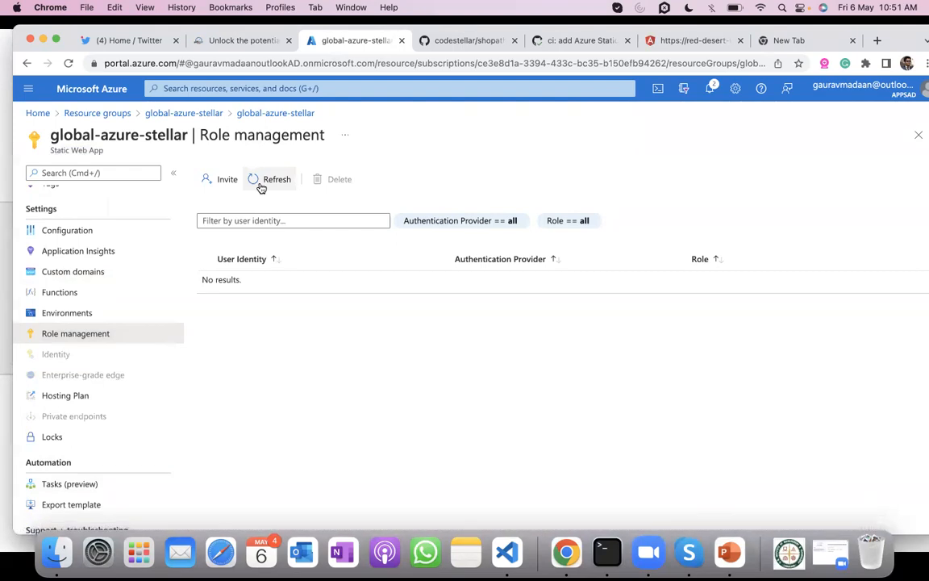
{"action": "scroll", "coordinate": [114, 345], "scroll_direction": "down", "scroll_amount": 2}
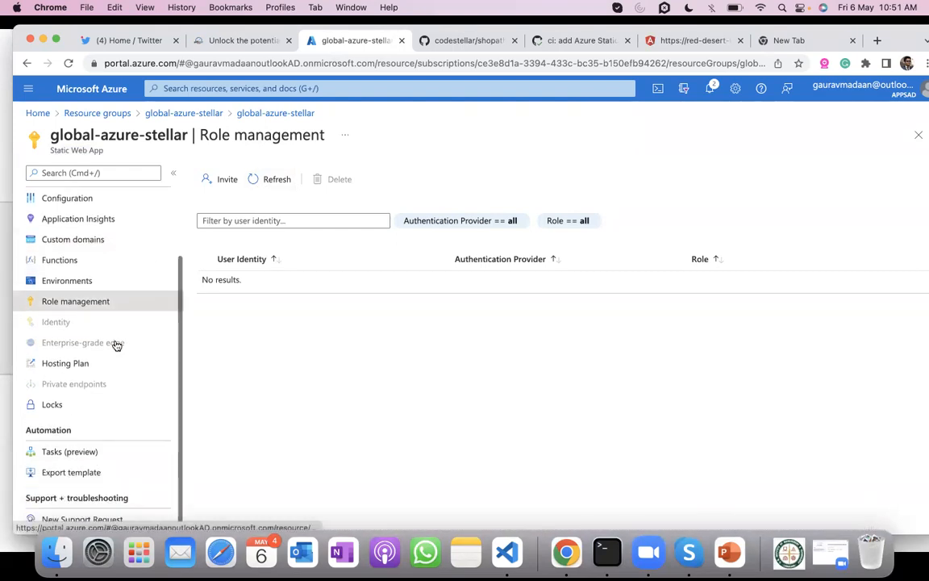
{"action": "scroll", "coordinate": [152, 234], "scroll_direction": "up", "scroll_amount": 3}
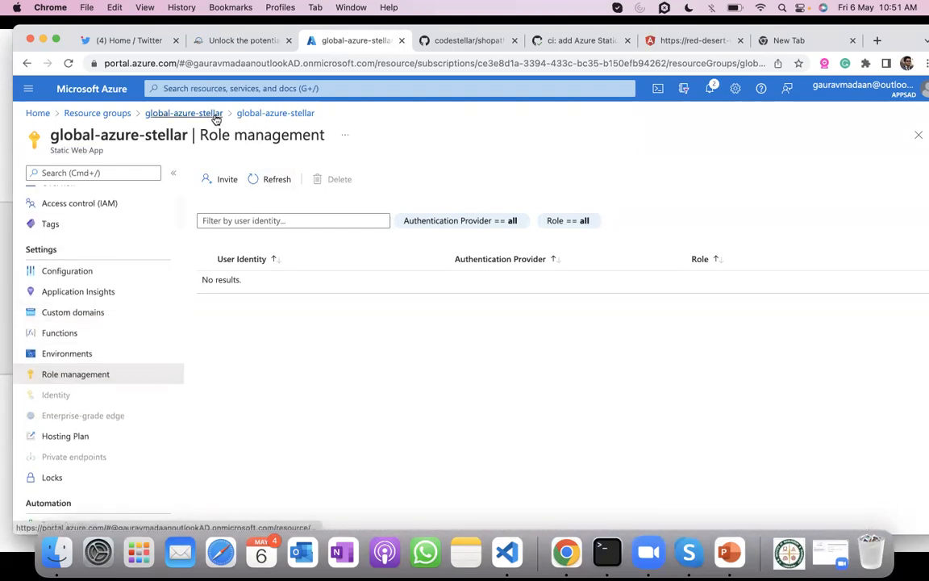
- Compare the Free and Standard hosting plans of the static web app, including the included bandwidth
{"action": "left_click", "coordinate": [83, 435]}
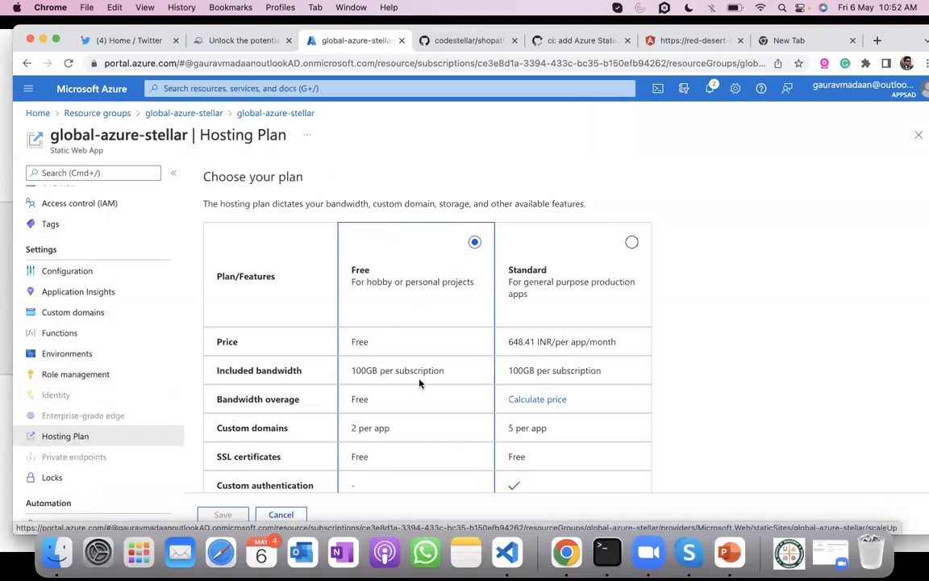
{"action": "scroll", "coordinate": [419, 383], "scroll_direction": "down", "scroll_amount": 3}
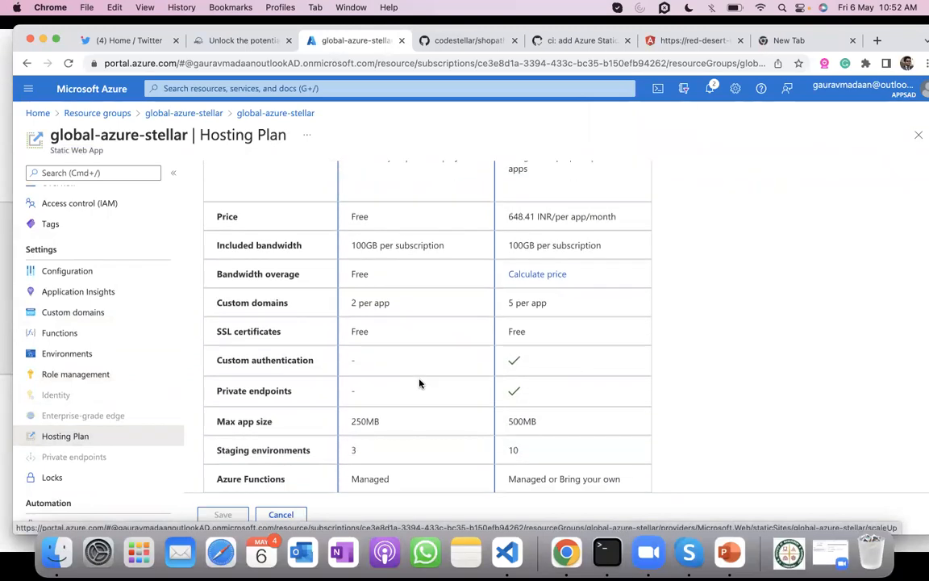
{"action": "left_click_drag", "start_coordinate": [351, 245], "coordinate": [446, 246]}
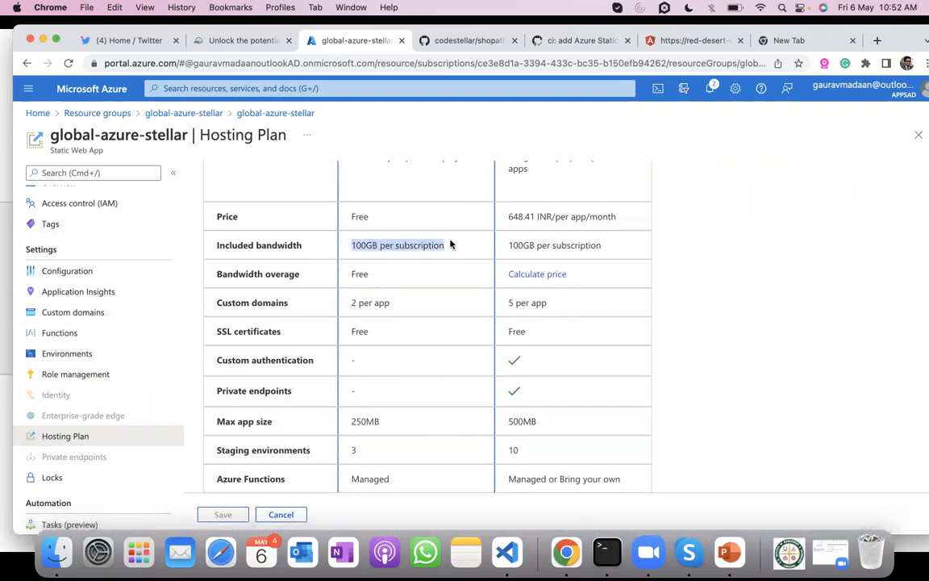
- Compare the custom domains, authentication, private endpoints, app size, staging environments and other remaining features of the Free and Standard hosting plans
{"action": "left_click_drag", "start_coordinate": [403, 302], "coordinate": [346, 304]}
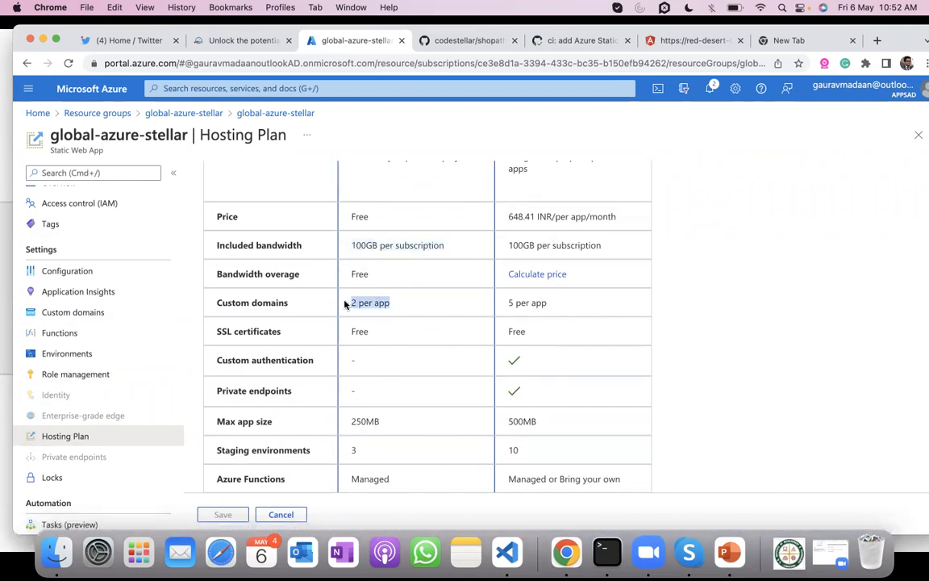
{"action": "scroll", "coordinate": [344, 304], "scroll_direction": "down", "scroll_amount": 1}
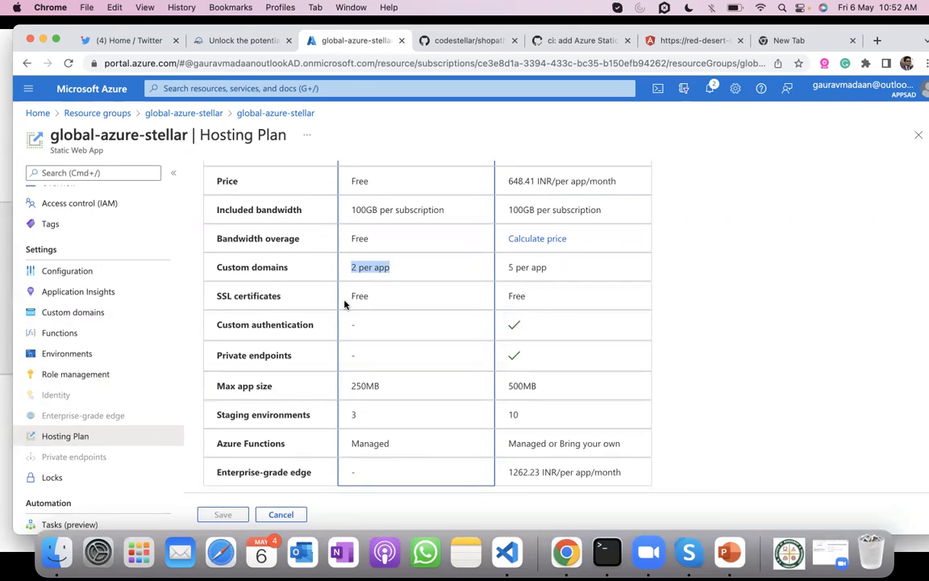
{"action": "scroll", "coordinate": [344, 304], "scroll_direction": "up", "scroll_amount": 5}
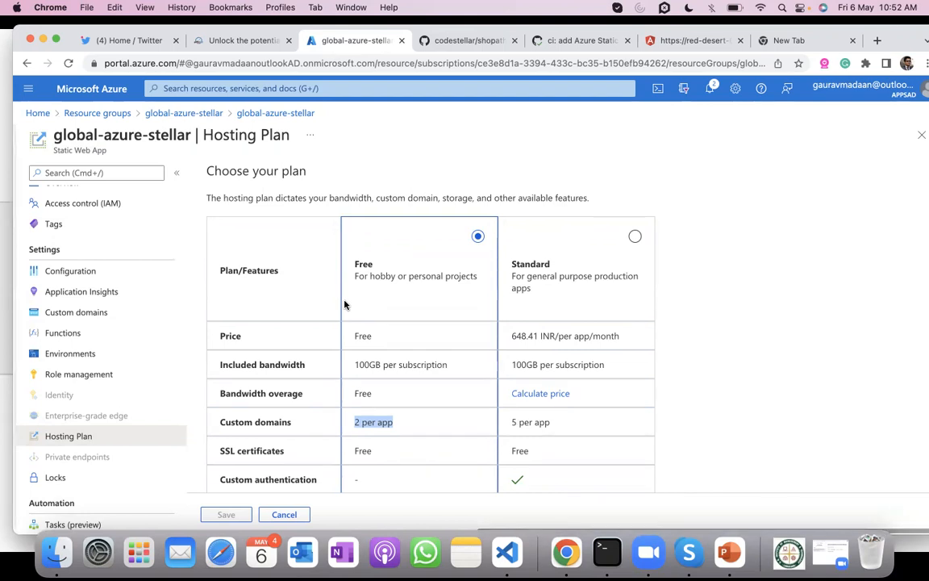
{"action": "scroll", "coordinate": [344, 304], "scroll_direction": "left", "scroll_amount": 2}
{"action": "scroll", "coordinate": [344, 304], "scroll_direction": "right", "scroll_amount": 2}
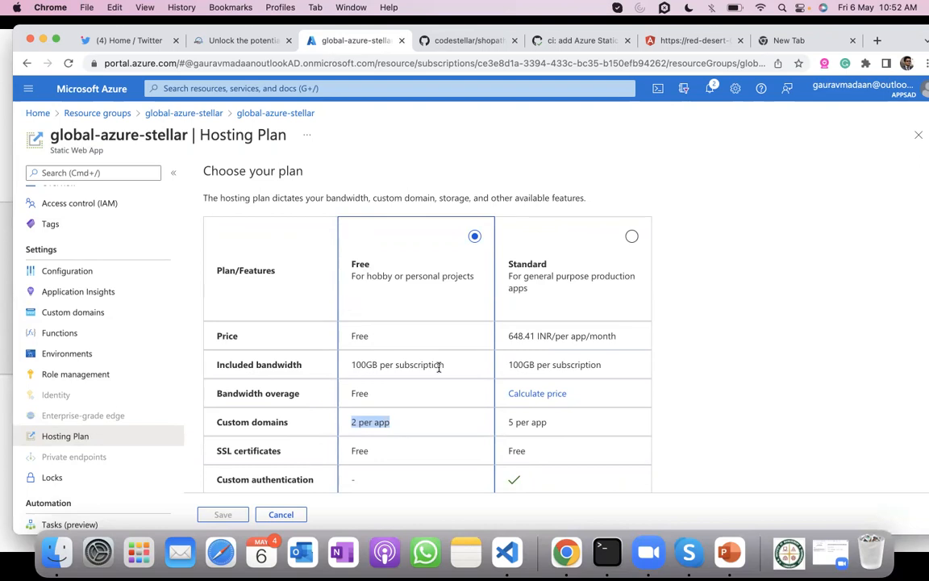
{"action": "scroll", "coordinate": [438, 367], "scroll_direction": "down", "scroll_amount": 2}
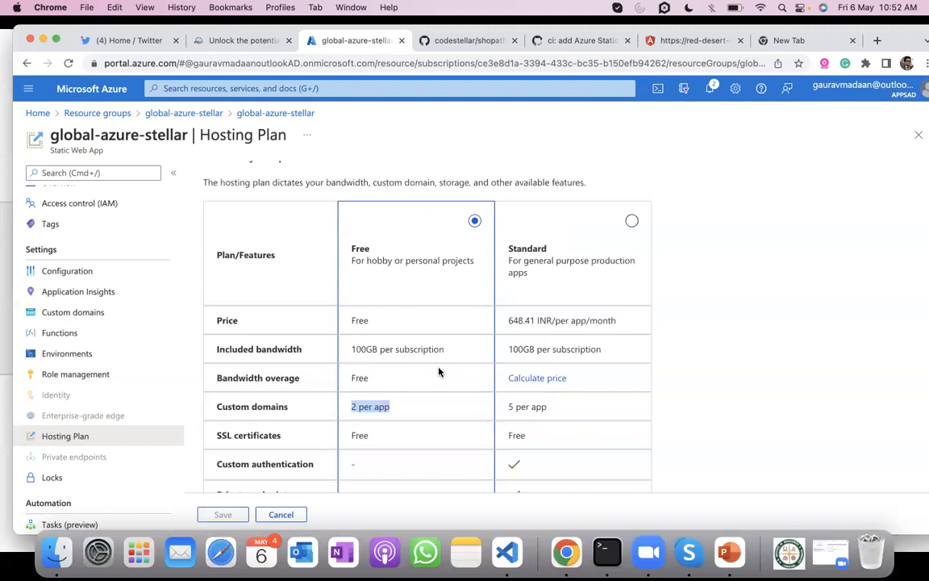
{"action": "scroll", "coordinate": [439, 371], "scroll_direction": "down", "scroll_amount": 5}
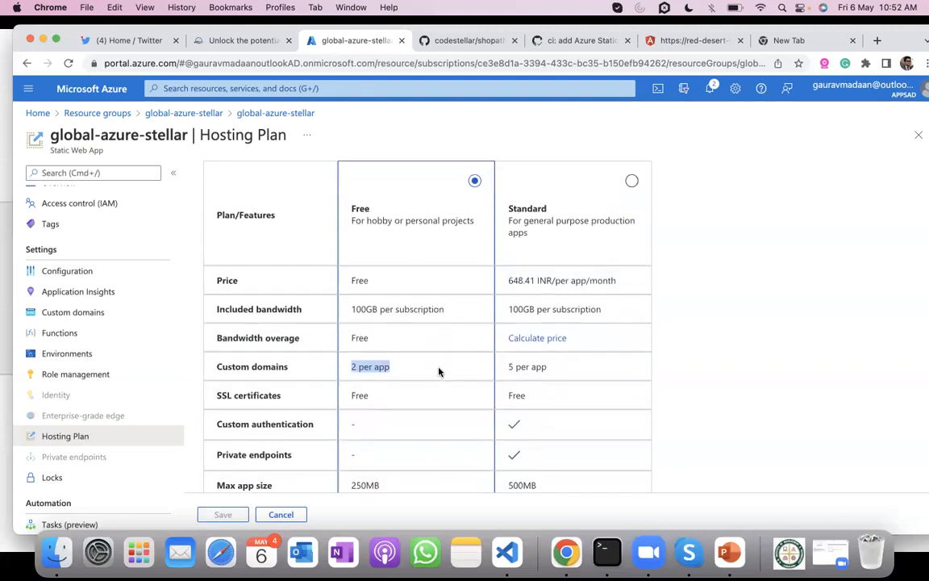
{"action": "scroll", "coordinate": [439, 371], "scroll_direction": "up", "scroll_amount": 3}
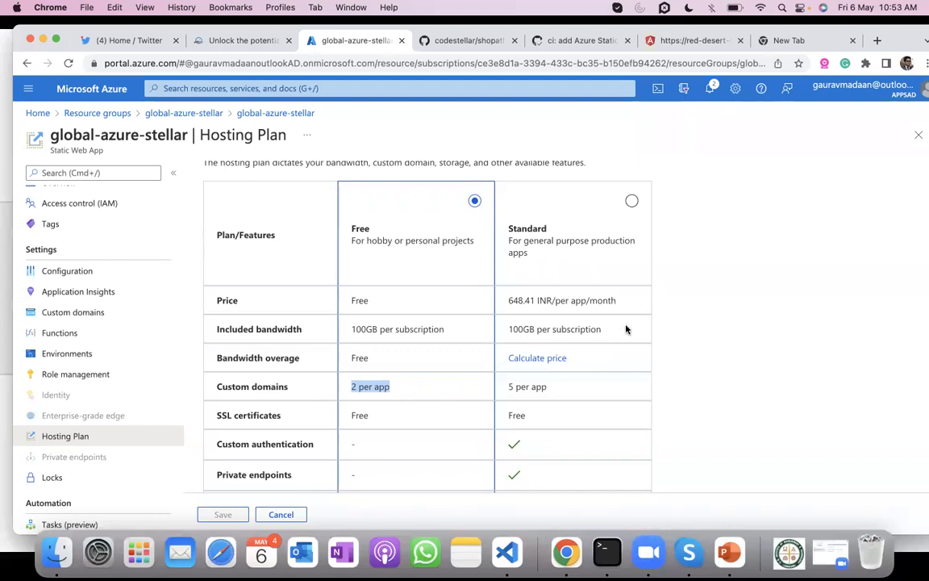
{"action": "scroll", "coordinate": [625, 329], "scroll_direction": "down", "scroll_amount": 1}
{"action": "scroll", "coordinate": [625, 329], "scroll_direction": "down", "scroll_amount": 2}
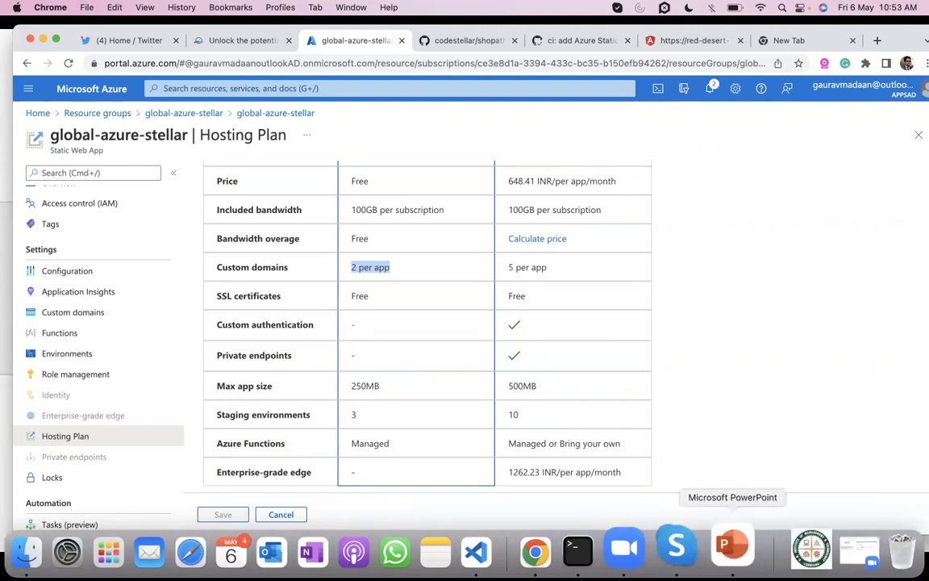
- Switch to the PowerPoint slide show and go back to the "What we'll learn today?" slide
{"action": "left_click", "coordinate": [729, 551]}
{"action": "key", "text": "Left"}
{"action": "key", "text": "Left"}
{"action": "key", "text": "Left"}
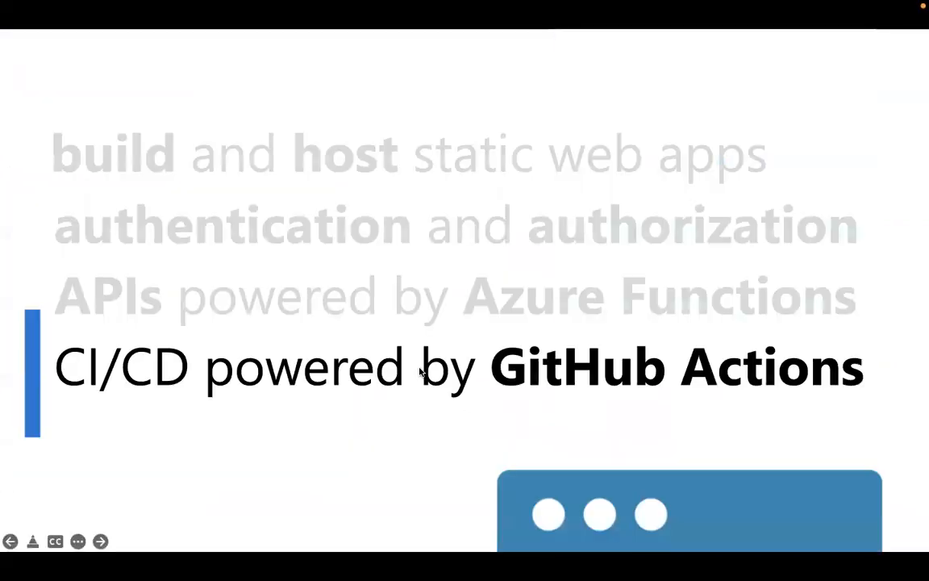
{"action": "key", "text": "Left"}
{"action": "key", "text": "Left"}
{"action": "key", "text": "Left"}
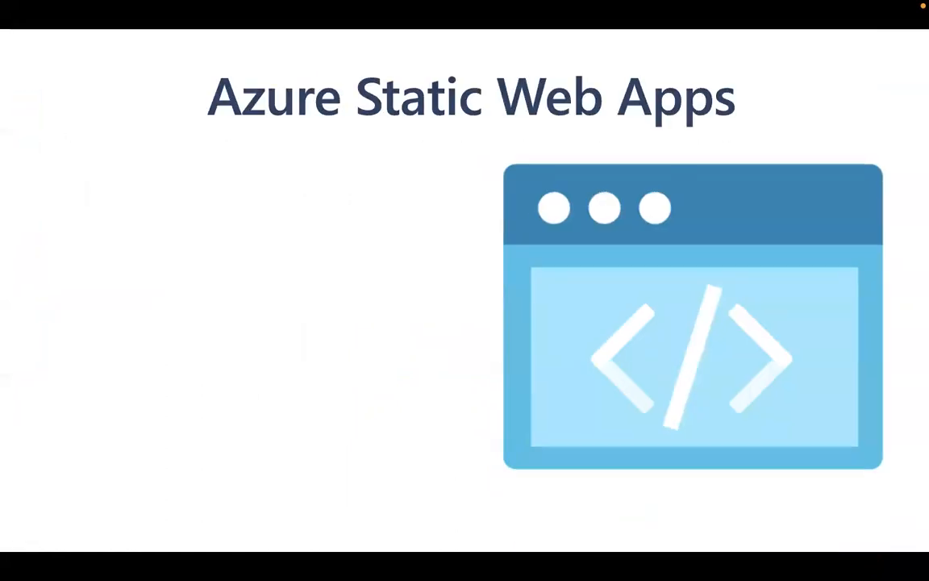
{"action": "key", "text": "Left"}
{"action": "key", "text": "Left"}
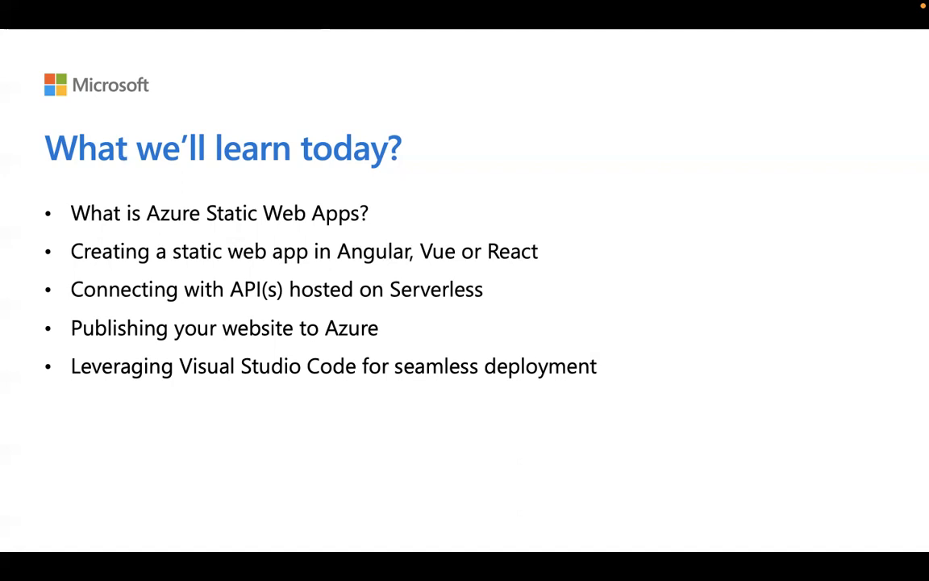
- Switch to Visual Studio Code and search the extensions marketplace for Azure Tools
{"action": "key", "text": "super+Tab"}
{"action": "key", "text": "super+Tab"}
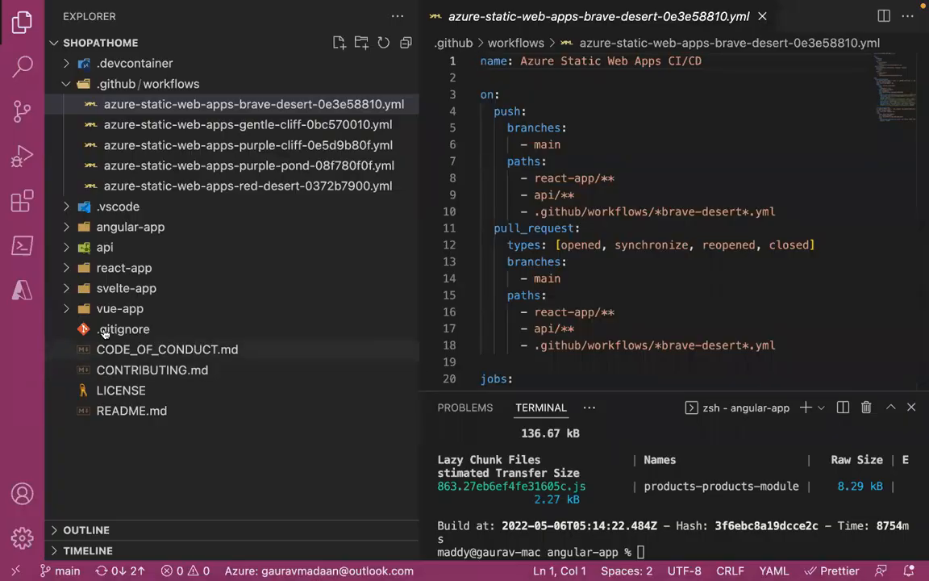
{"action": "left_click", "coordinate": [22, 201]}
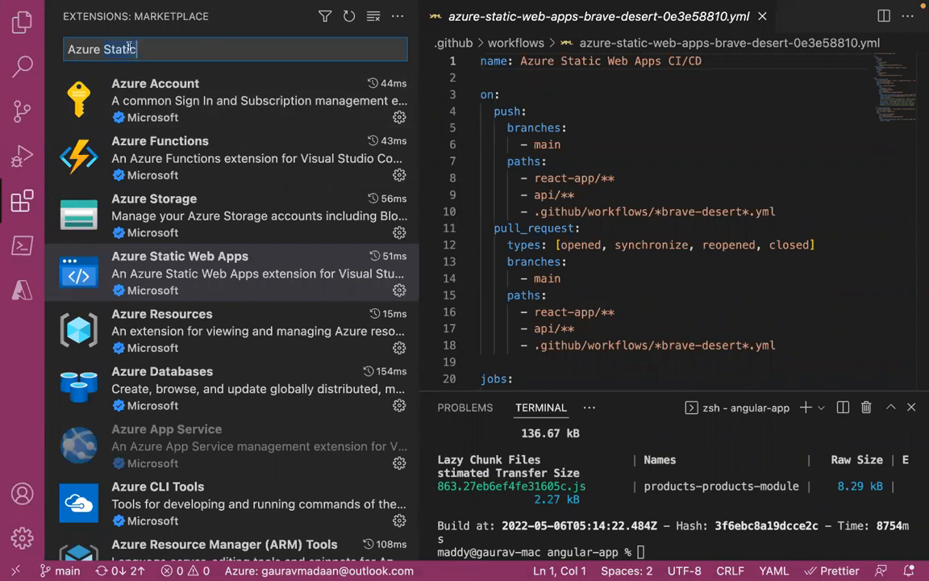
{"action": "key", "text": "alt+BackSpace"}
{"action": "type", "text": "Tools"}
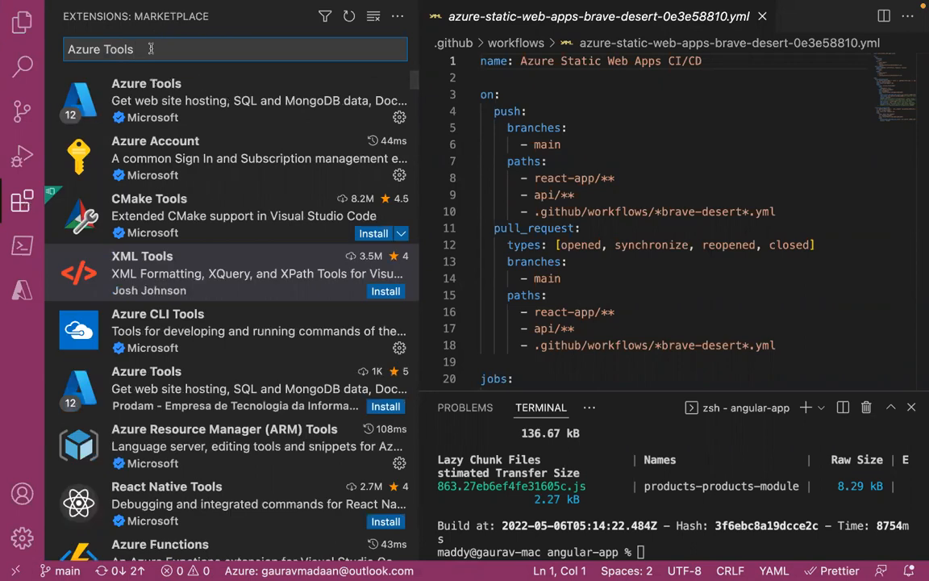
{"action": "type", "text": "Az"}
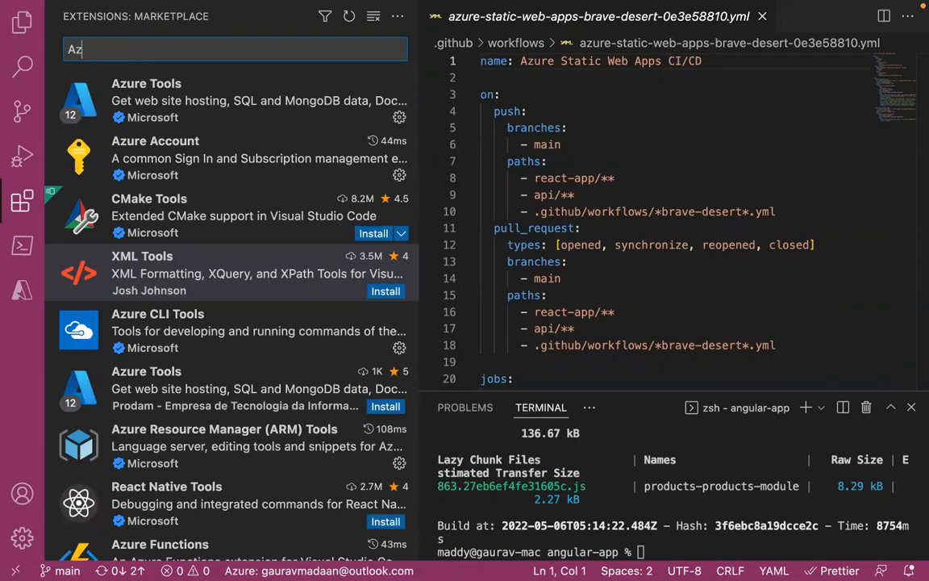
{"action": "type", "text": "ure Static"}
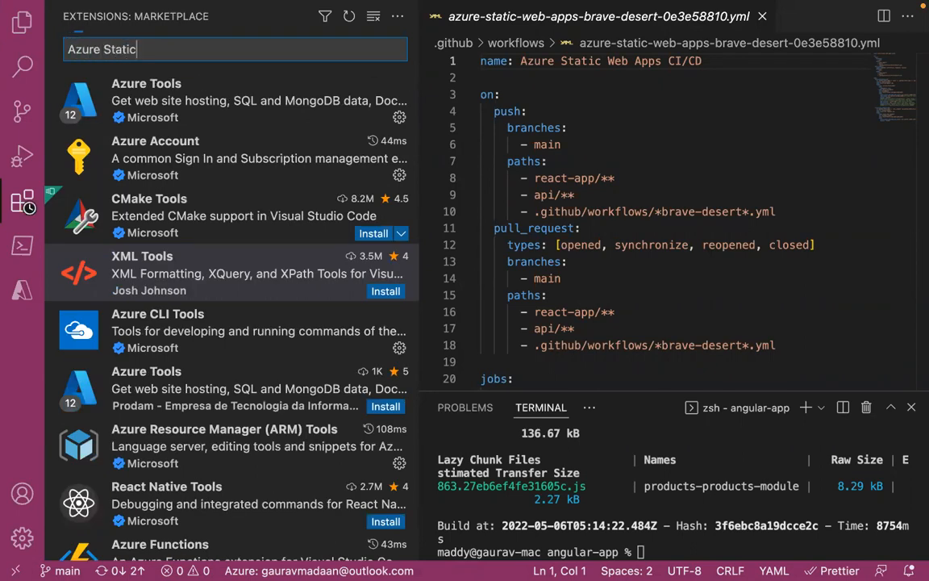
{"action": "type", "text": " Wen"}
- Search the extensions marketplace for Azure Static Web and open the Azure Static Web Apps extension's details
{"action": "key", "text": "BackSpace"}
{"action": "type", "text": "b"}
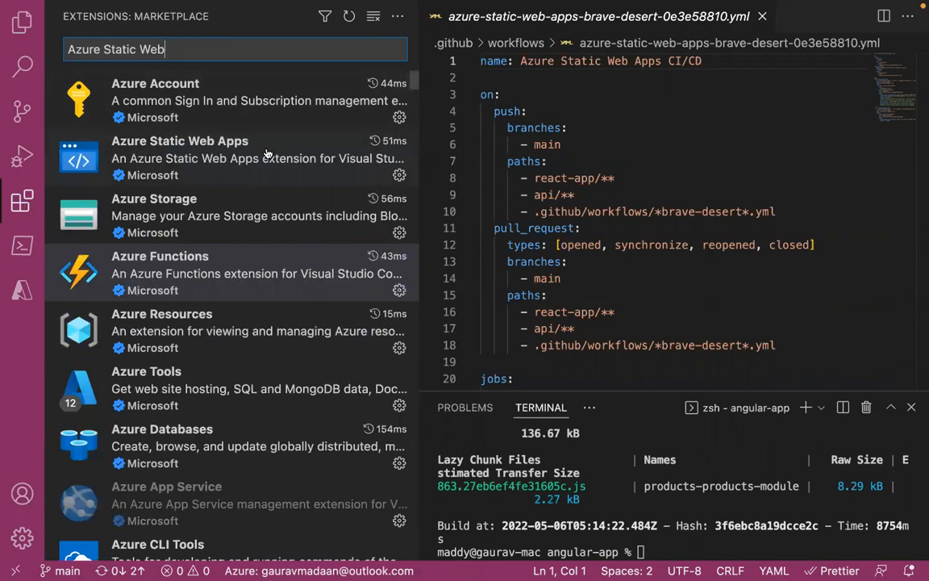
{"action": "left_click", "coordinate": [266, 154]}
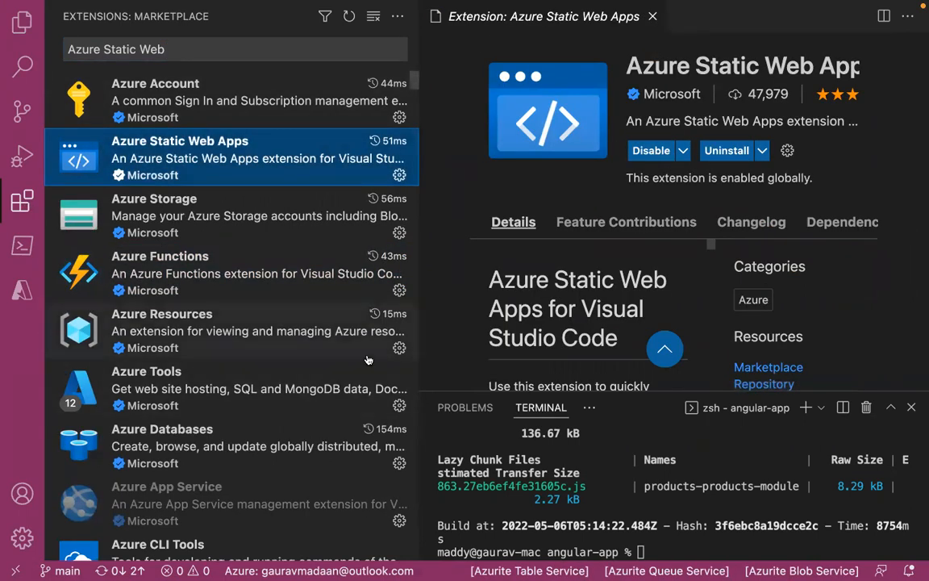
- Bring up the available commands, view the Azure static web apps, and collapse the global-azure-stellar entry
{"action": "key", "text": "super+shift+p"}
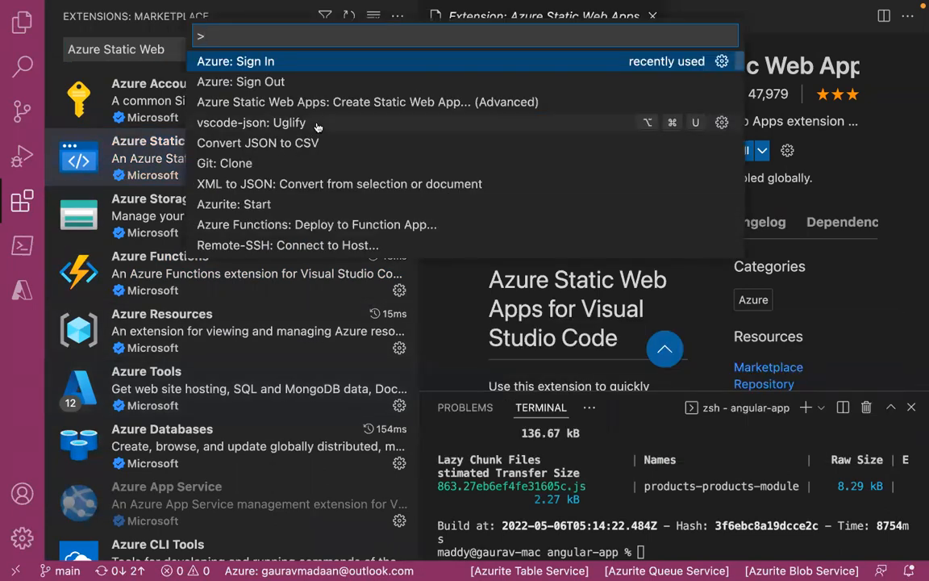
{"action": "left_click", "coordinate": [26, 300]}
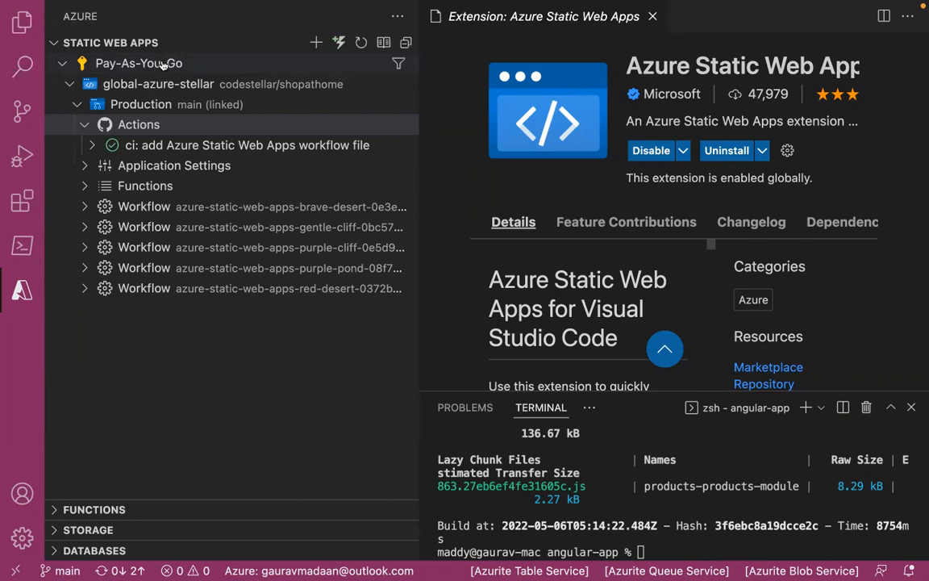
{"action": "left_click", "coordinate": [65, 86]}
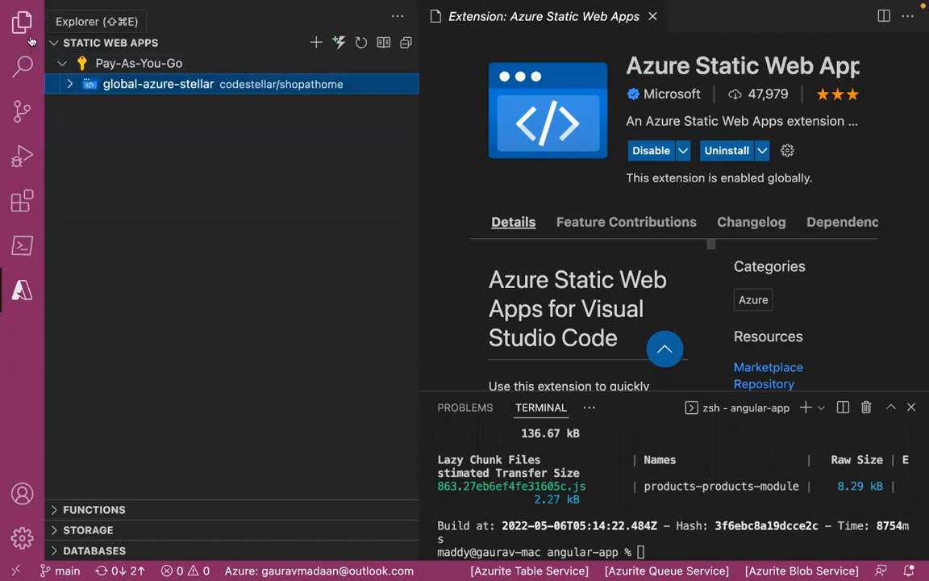
- Switch back to the PowerPoint slide show and advance from the agenda to the Azure Static Web Apps architecture slide
{"action": "key", "text": "super+Tab"}
{"action": "key", "text": "super+Tab"}
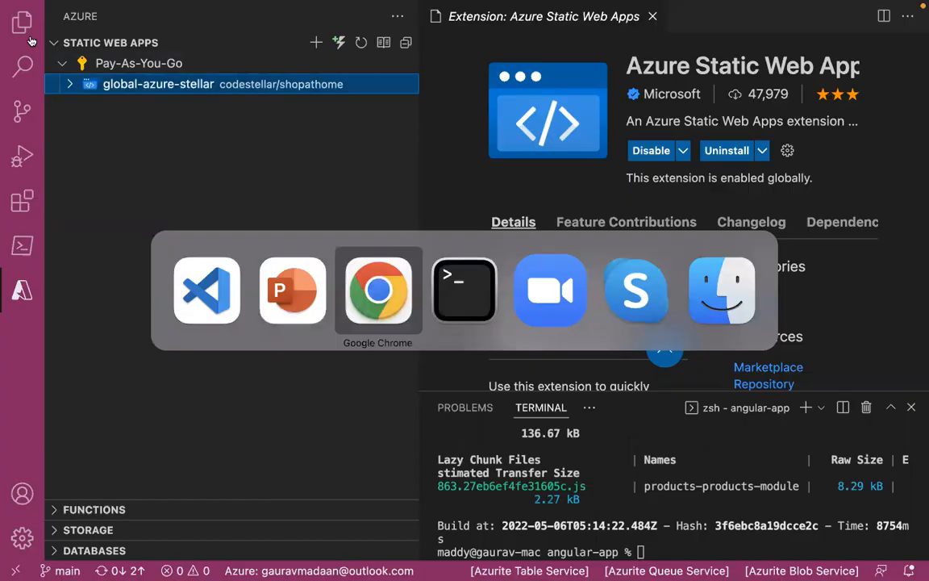
{"action": "key", "text": "super+Tab"}
{"action": "key", "text": "super+Tab"}
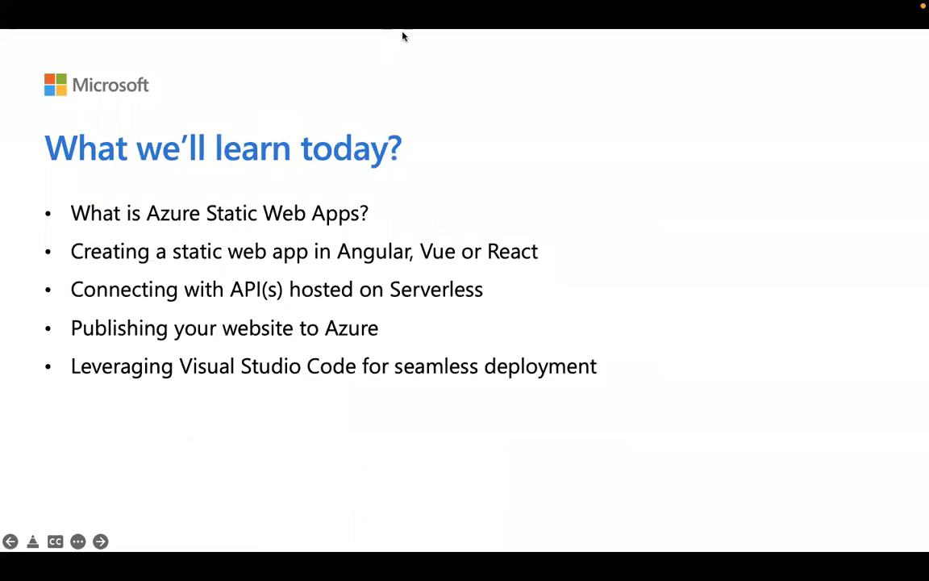
{"action": "left_click", "coordinate": [342, 252]}
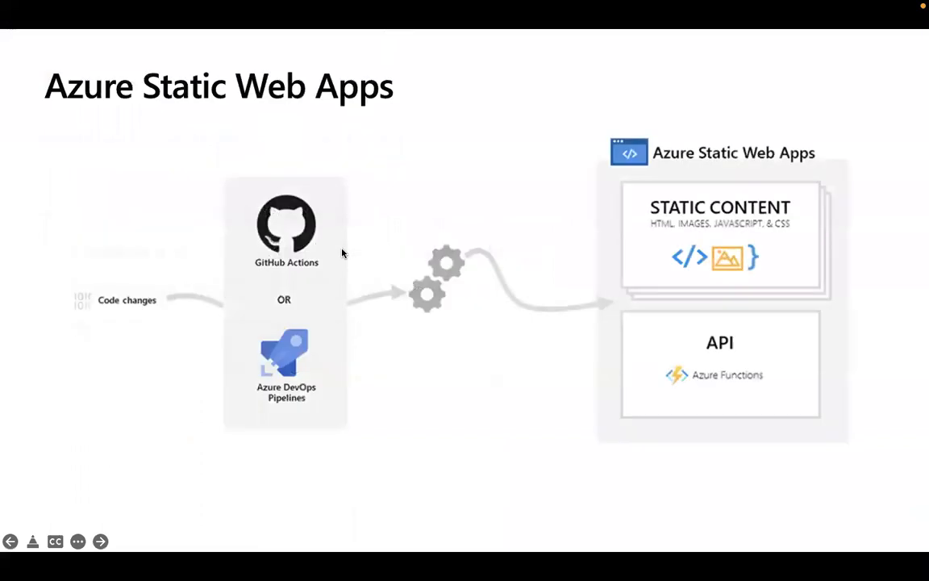